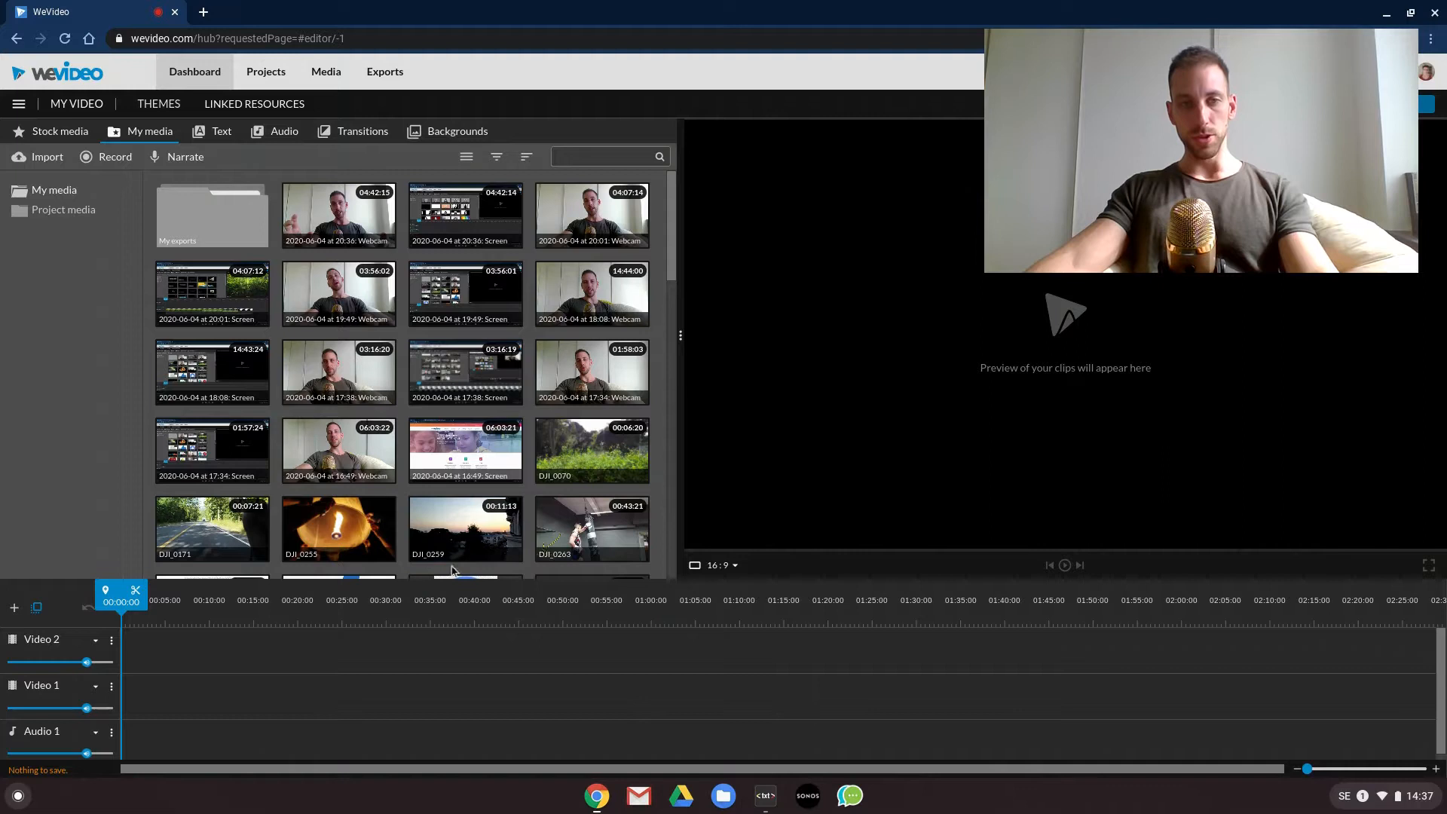
# Place the DJI_0070 clip at the start of the Video 1 track and trim its end to 00:05:21
pyautogui.moveTo(593, 448); pyautogui.dragTo(140, 685)
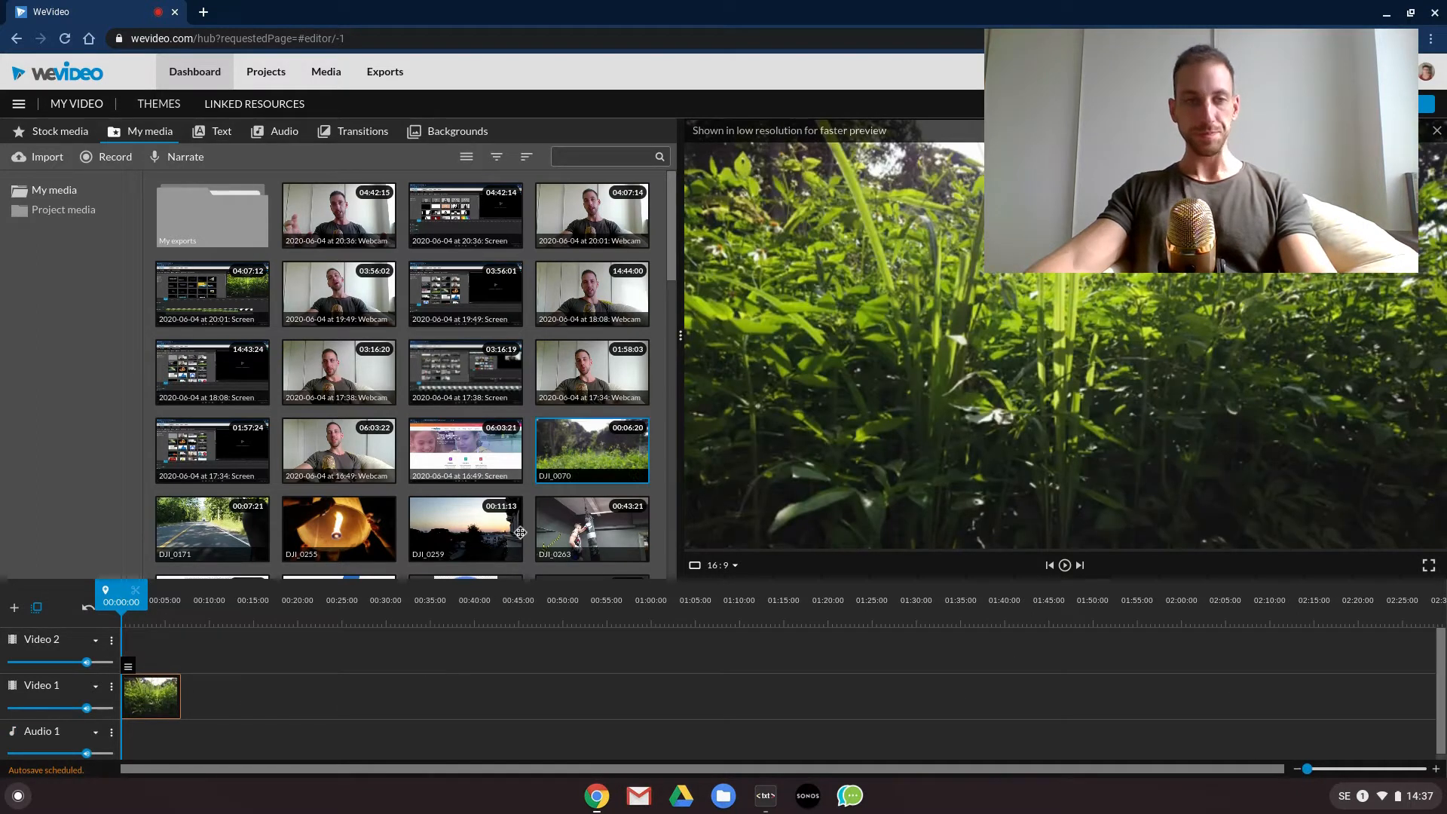
pyautogui.moveTo(1308, 767); pyautogui.dragTo(1323, 768)
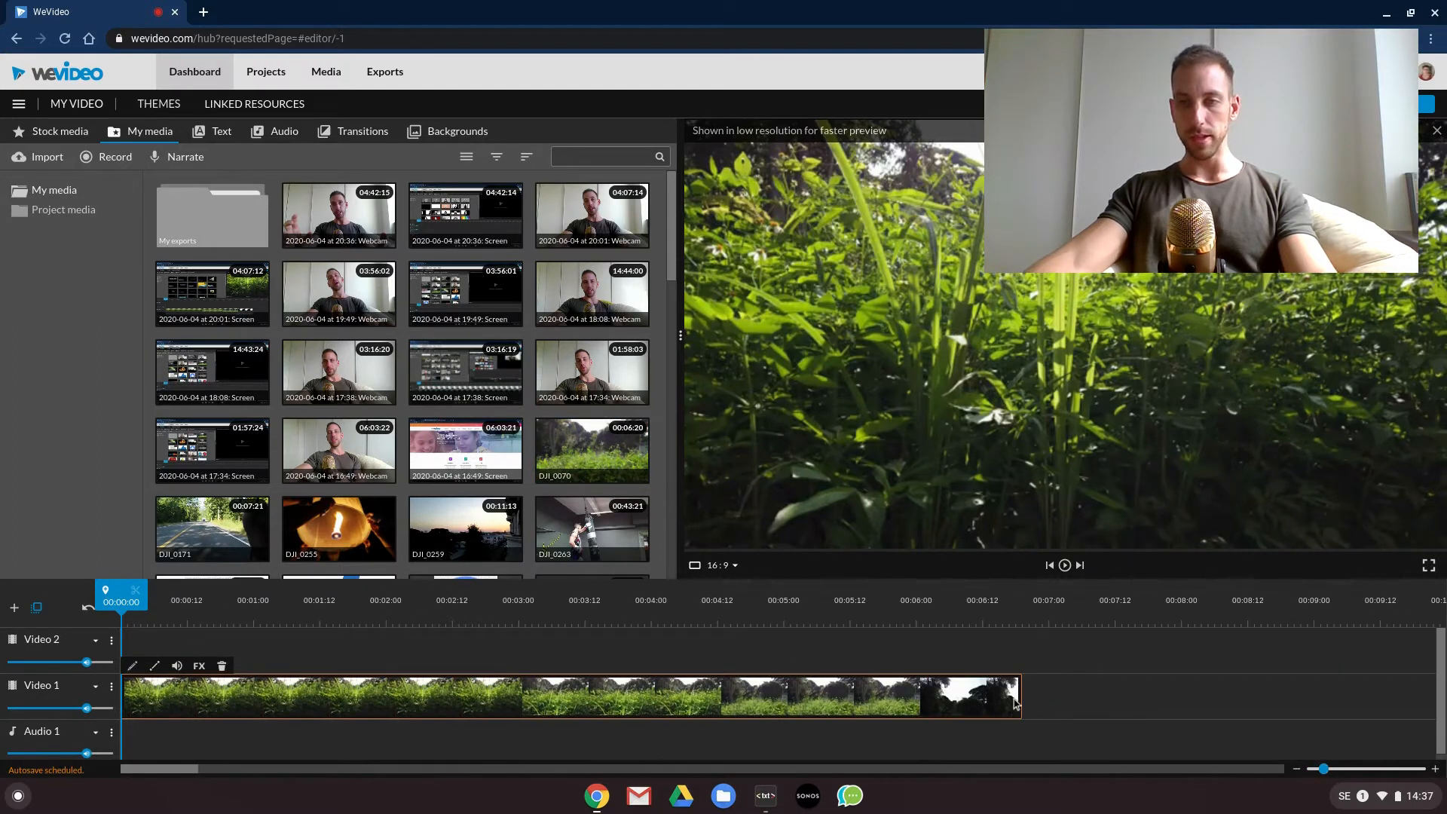
pyautogui.moveTo(1017, 698); pyautogui.dragTo(894, 698)
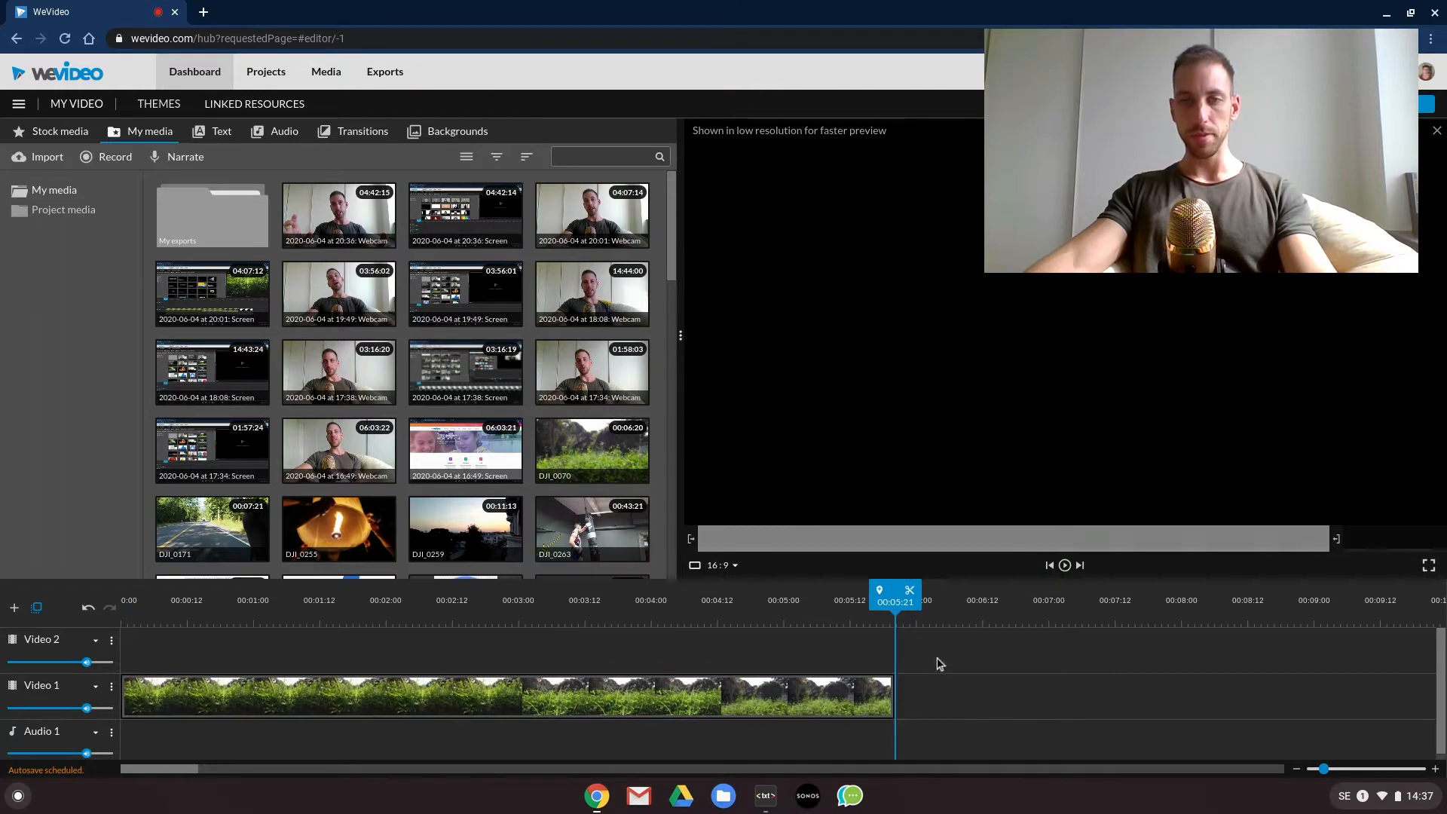
# Turn the Video 1 track's volume all the way down and play back the DJI_0070 clip
pyautogui.press('space')
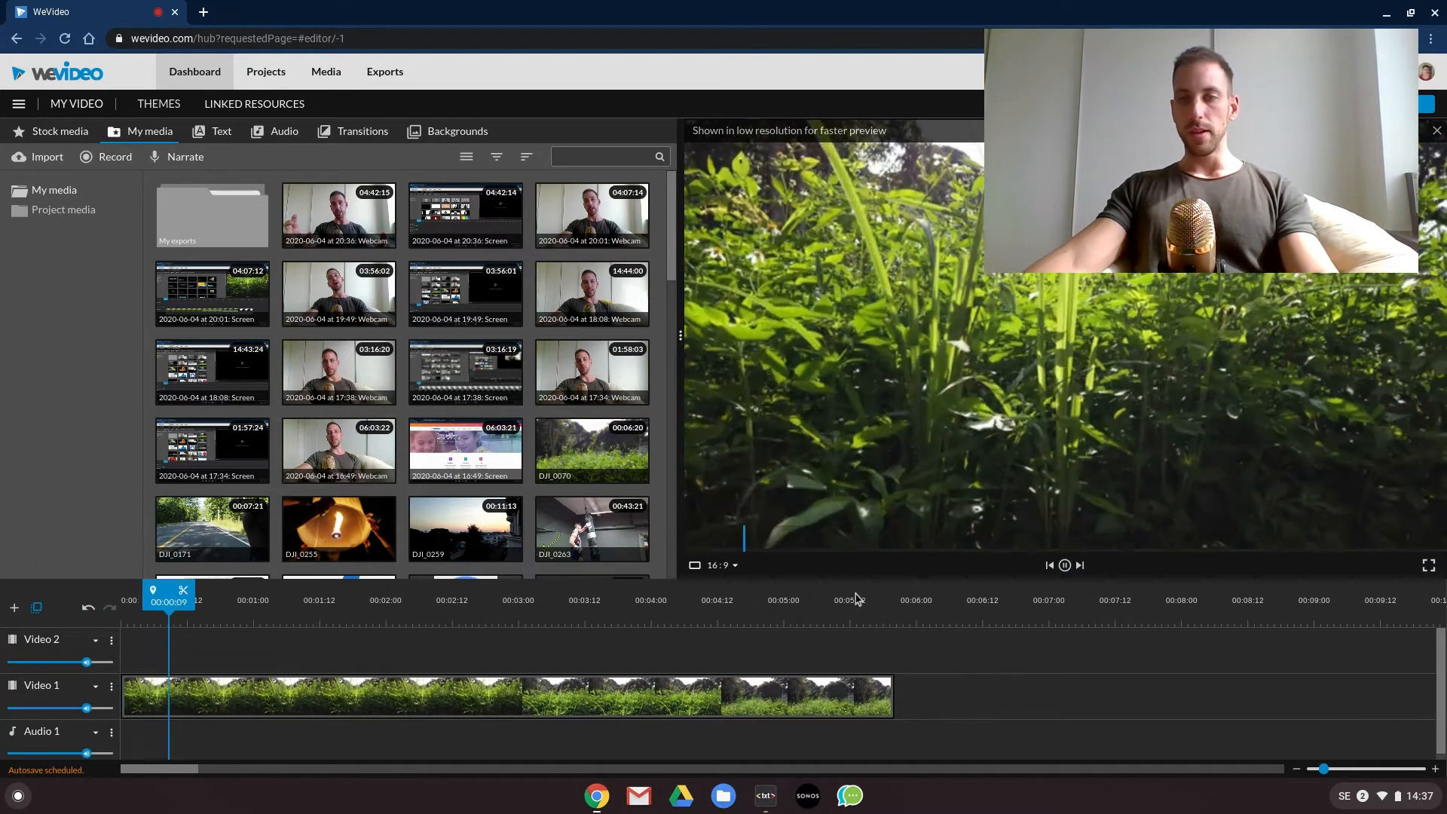
pyautogui.press('space')
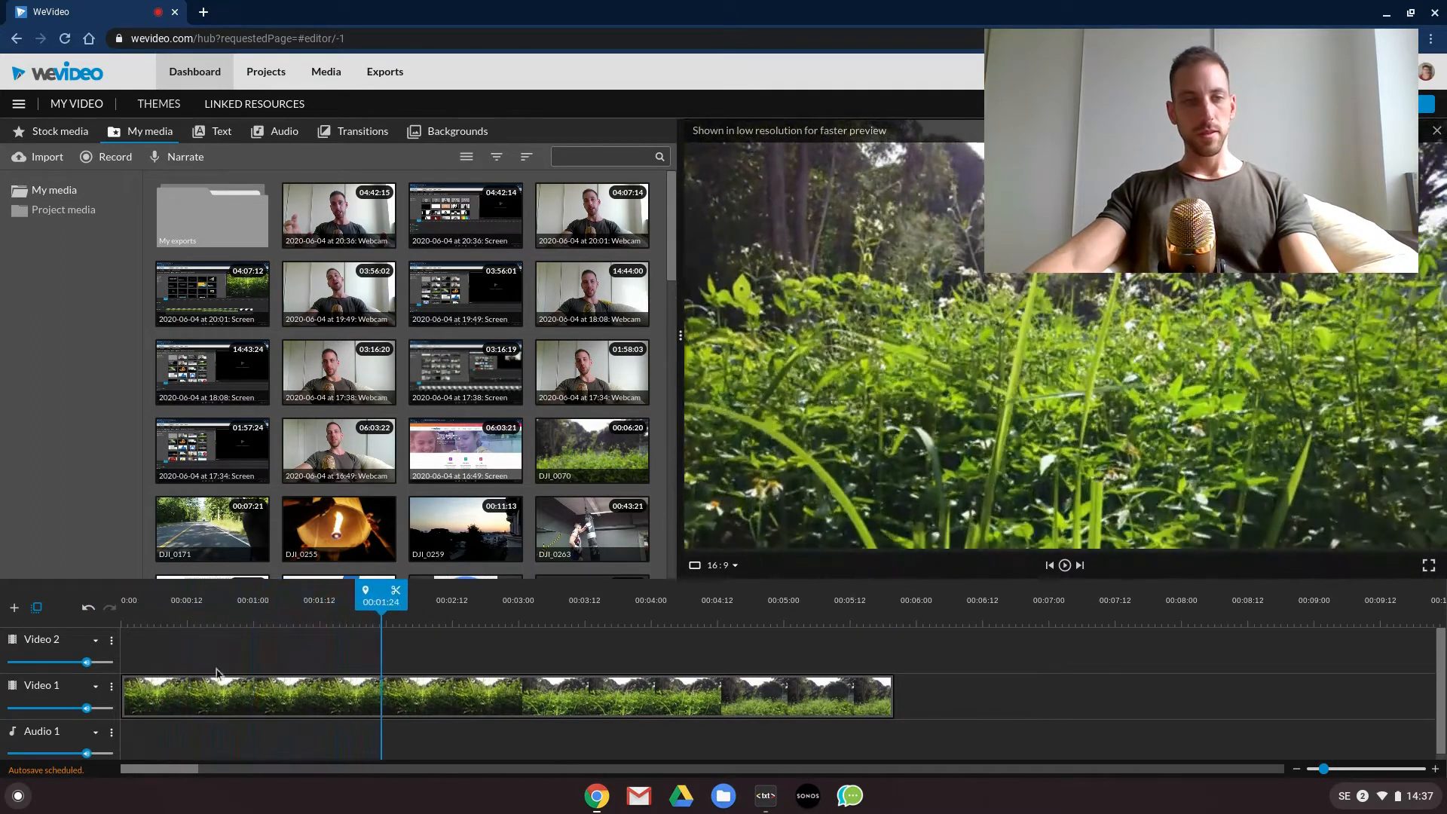
pyautogui.moveTo(86, 708); pyautogui.dragTo(7, 707)
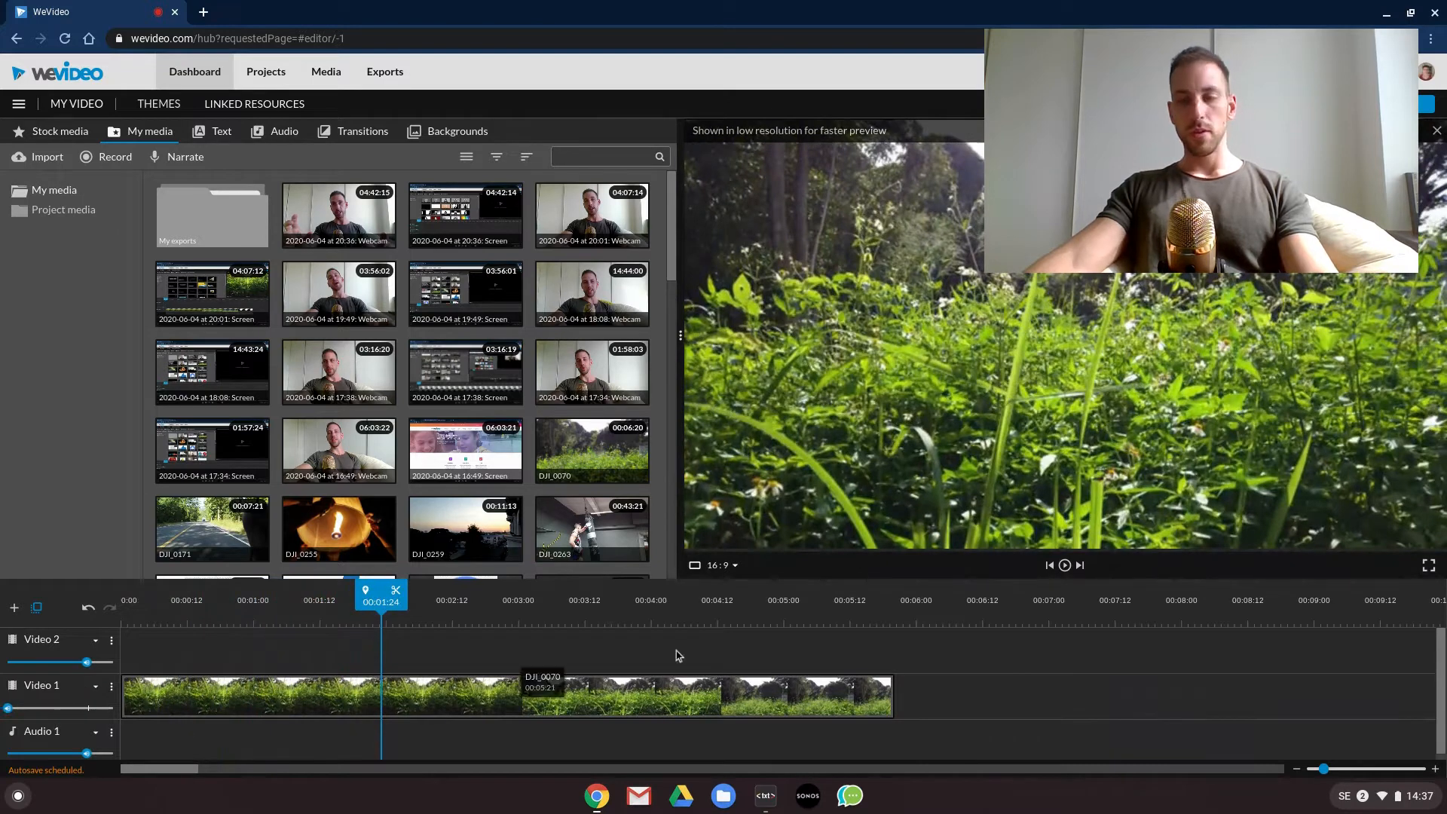
pyautogui.press('space')
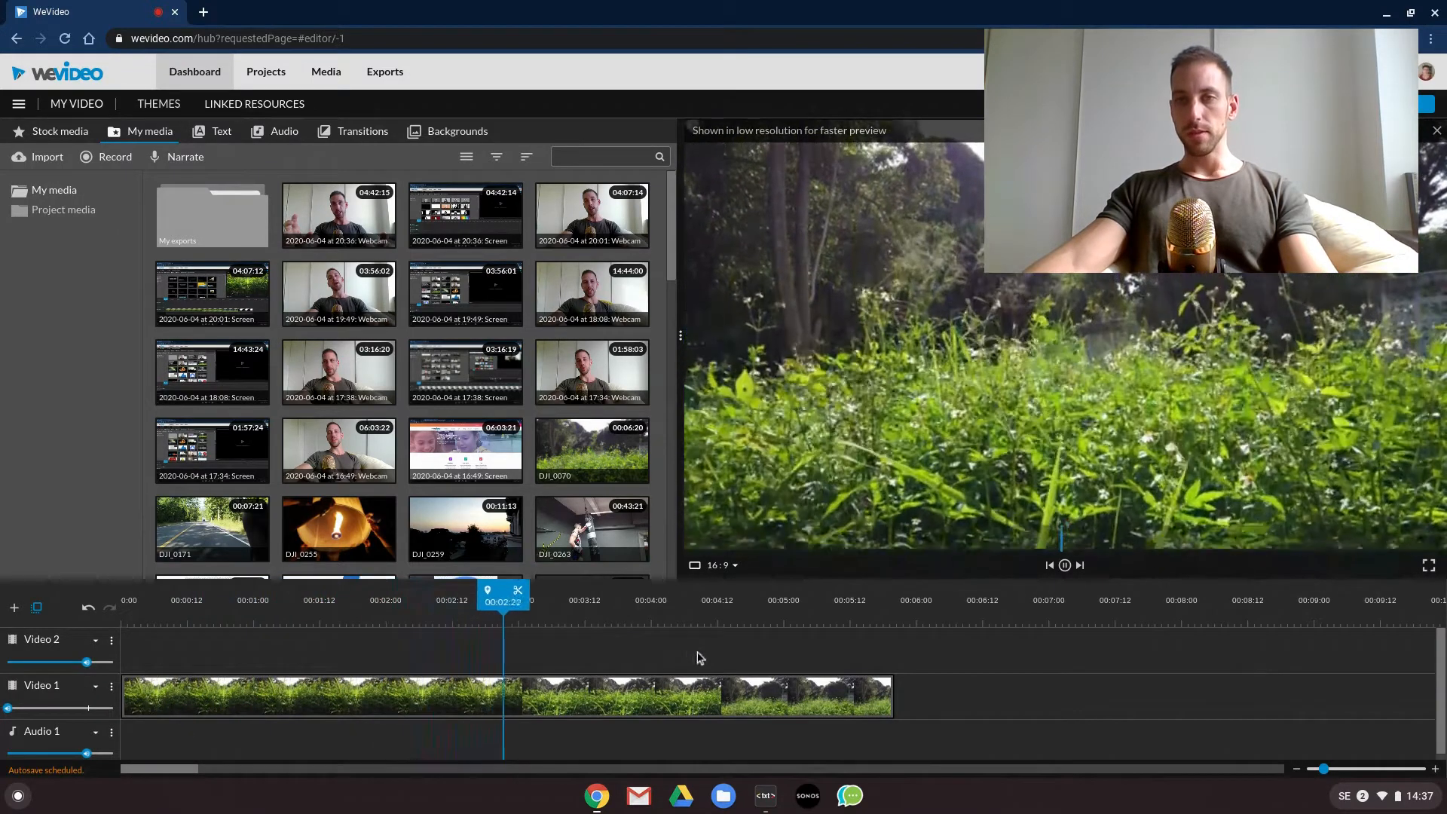
pyautogui.press('space')
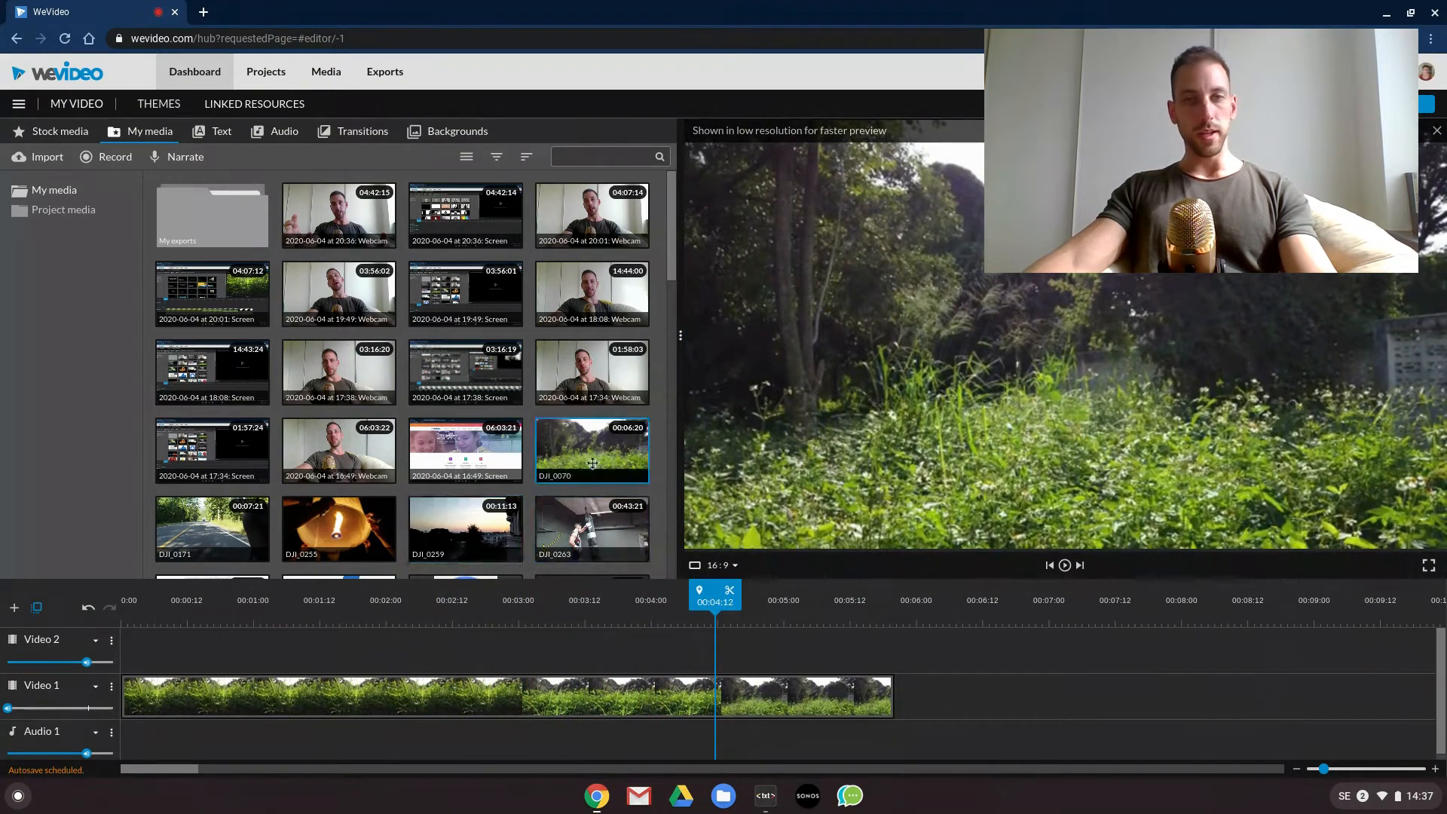
# Place the DJI_0259 clip on the Video 2 track at 00:00:12 and add another video track above it
pyautogui.moveTo(452, 519); pyautogui.dragTo(210, 667)
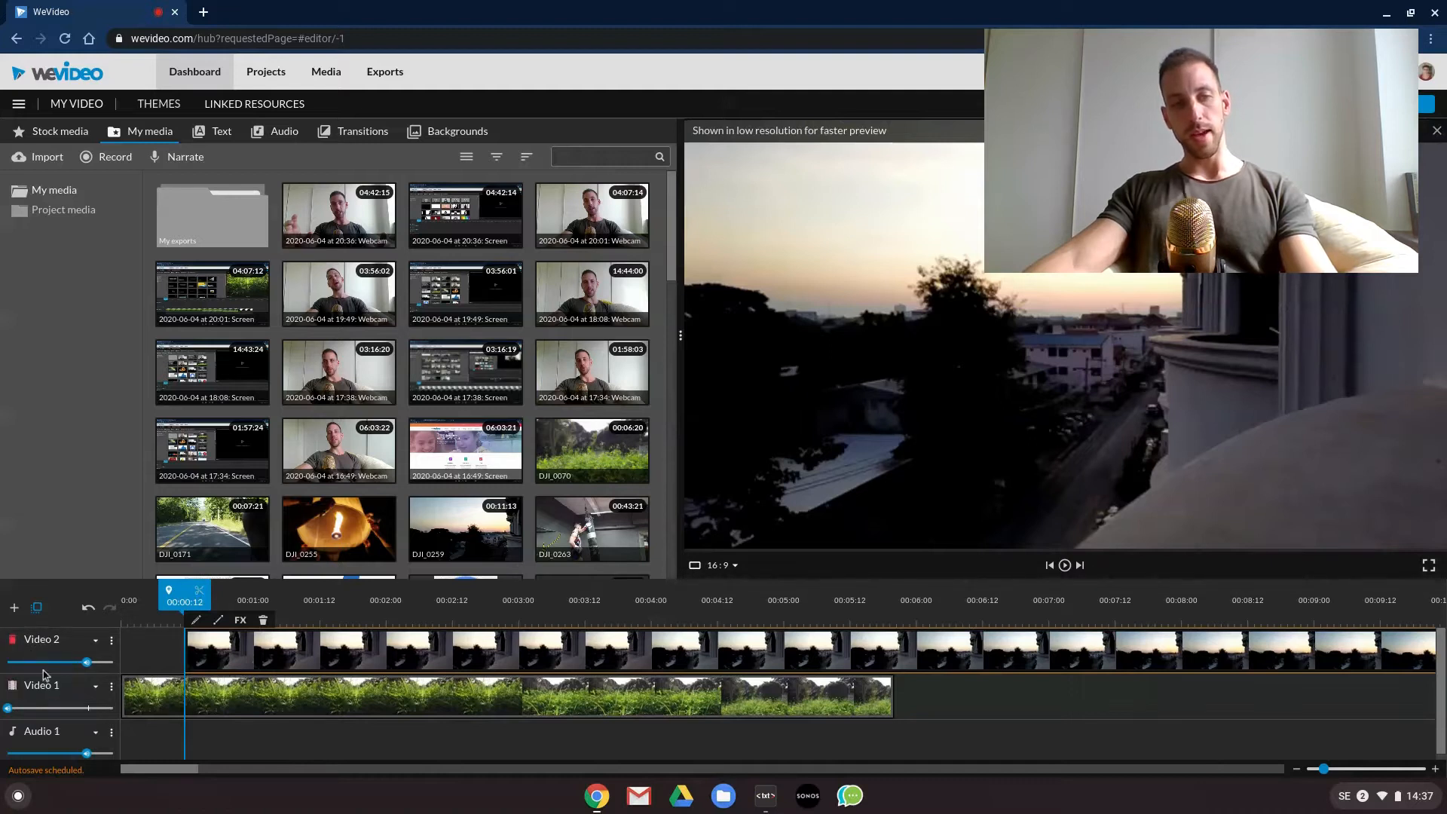
pyautogui.click(15, 609)
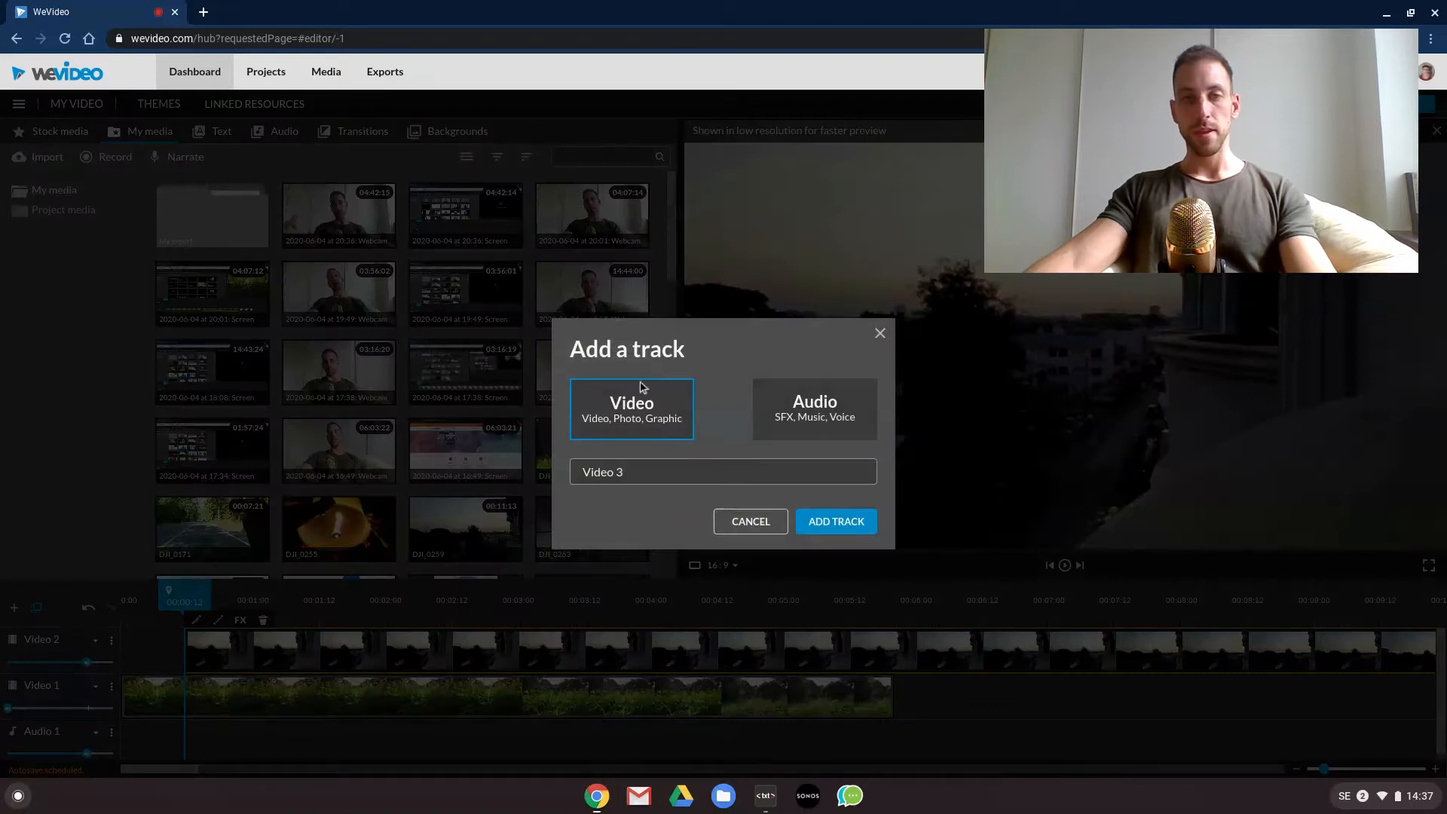
pyautogui.click(831, 526)
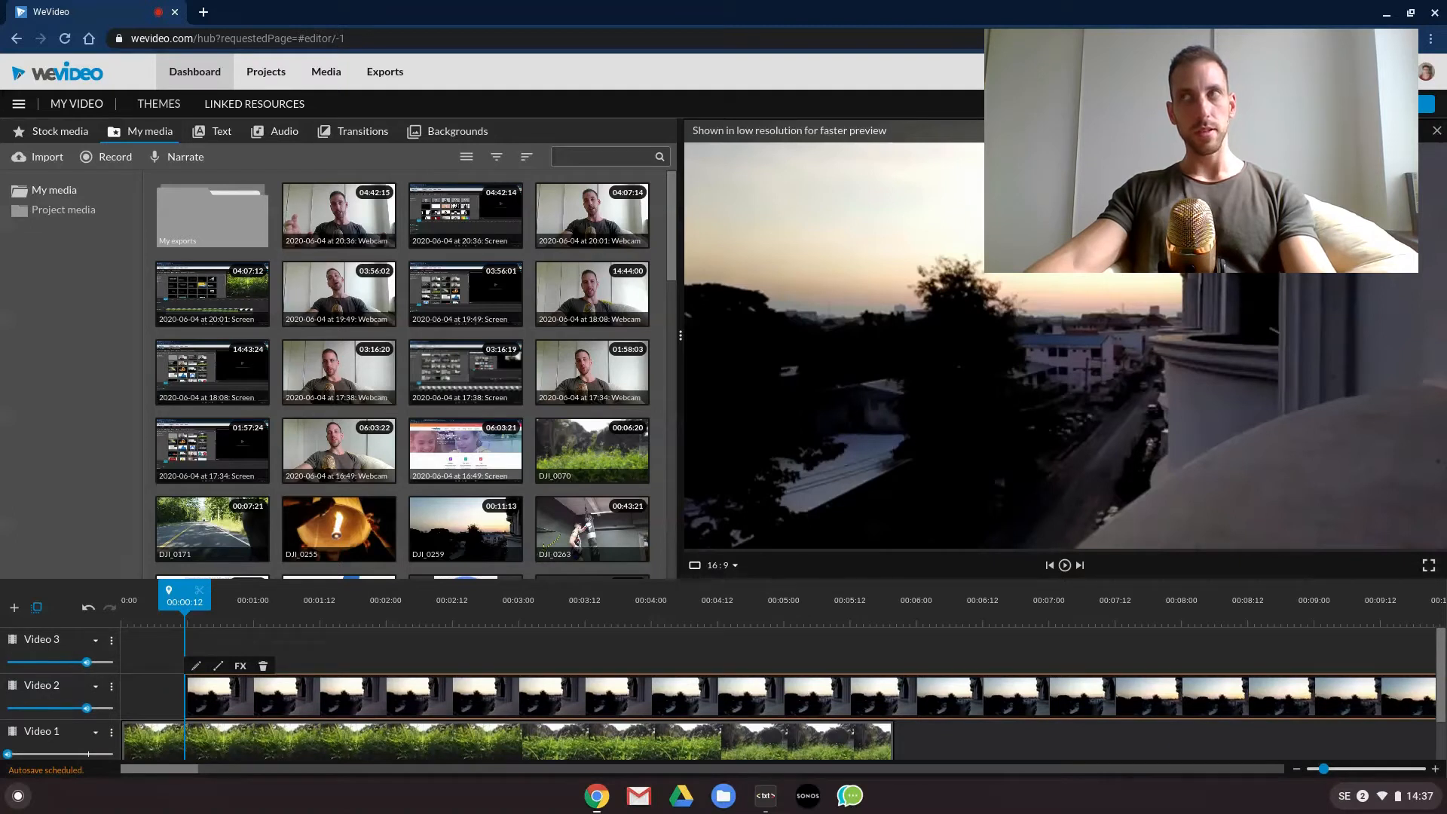
# Compare the stacked tracks and play the timeline from 00:00:00 through the overlap of DJI_0259 and DJI_0070
pyautogui.scroll(-2, 664, 689)
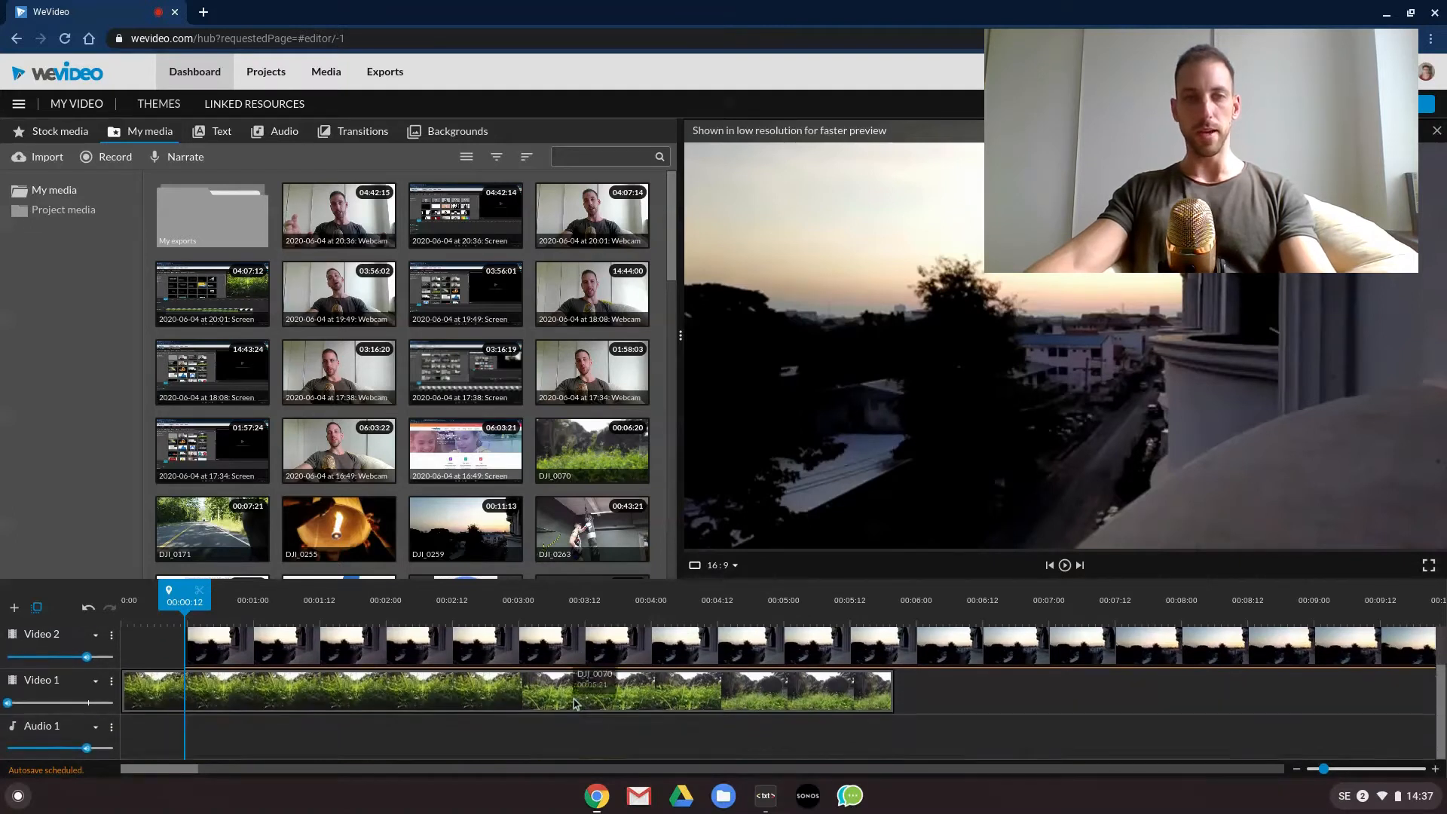
pyautogui.scroll(1, 648, 688)
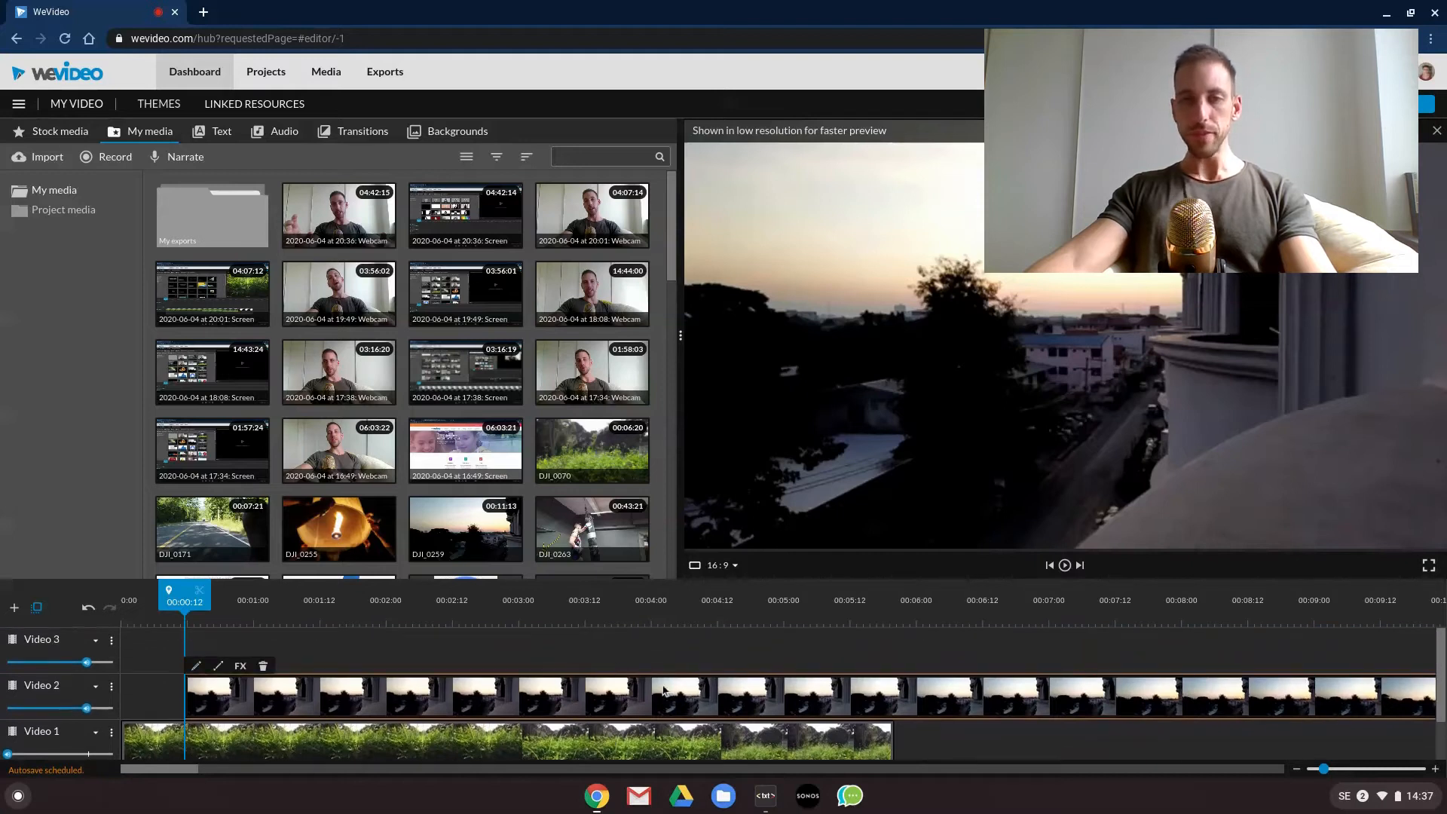
pyautogui.scroll(-1, 504, 693)
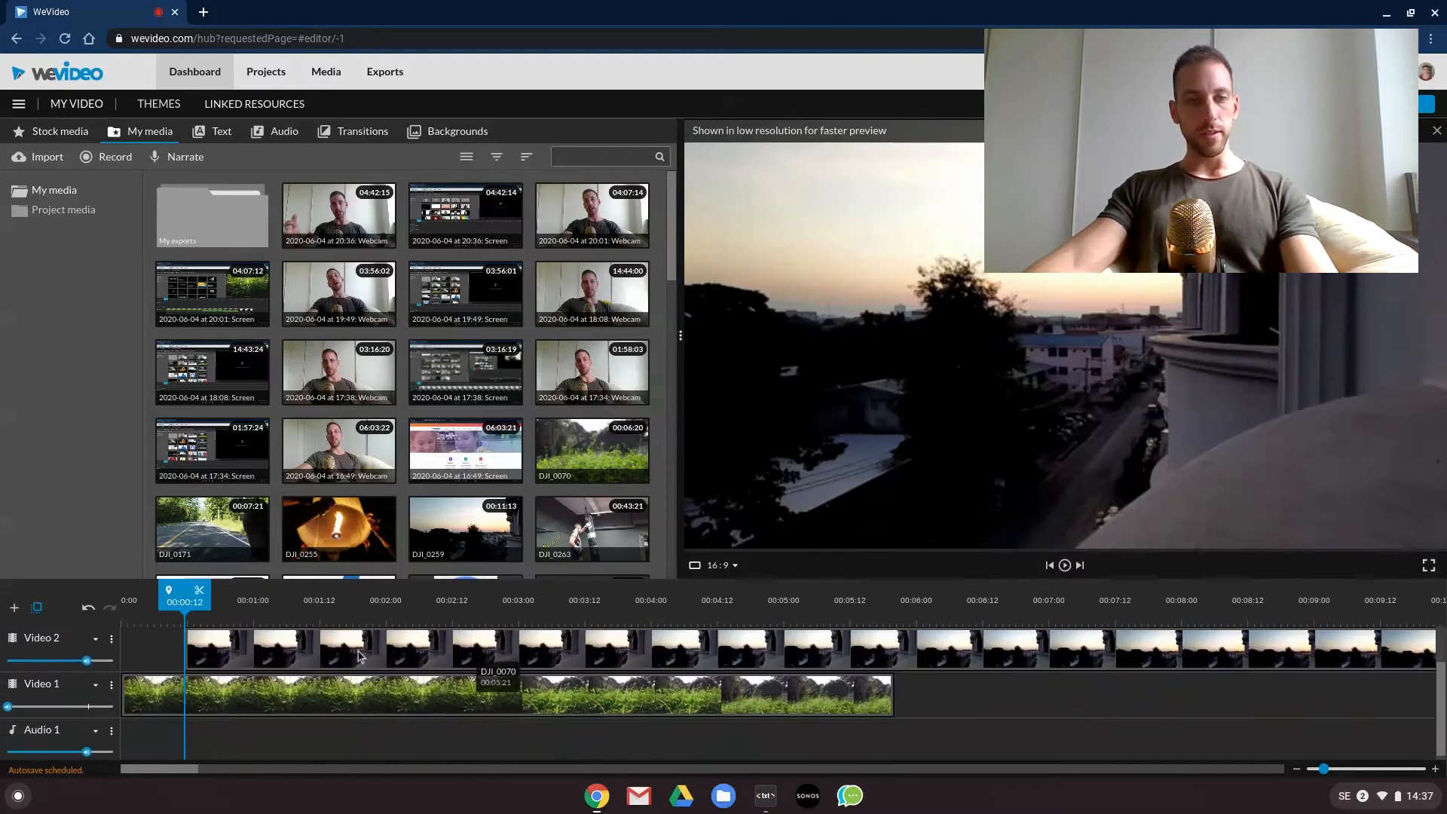
pyautogui.moveTo(185, 596); pyautogui.dragTo(117, 603)
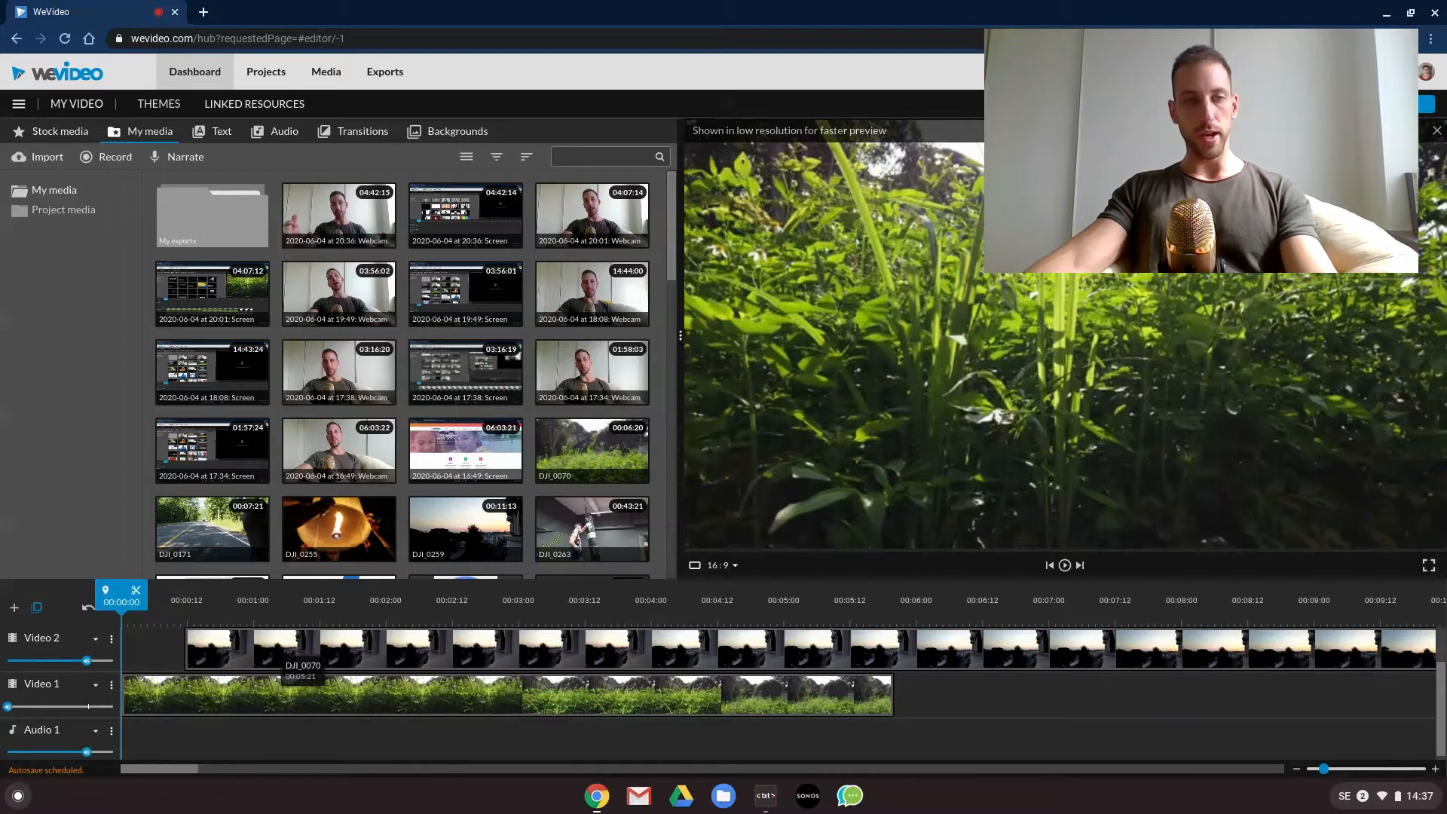
pyautogui.press('space')
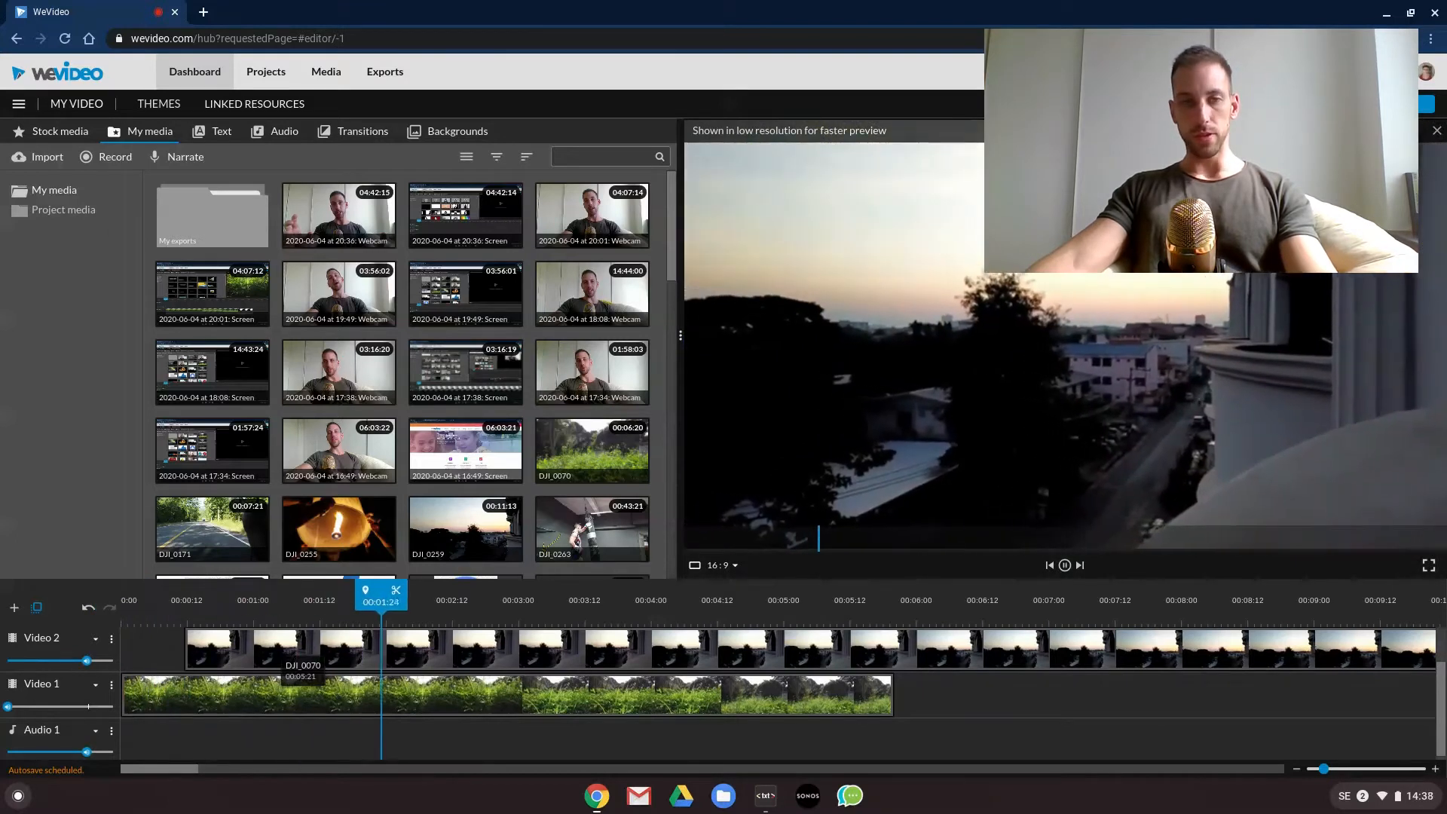
pyautogui.press('space')
pyautogui.click(672, 657)
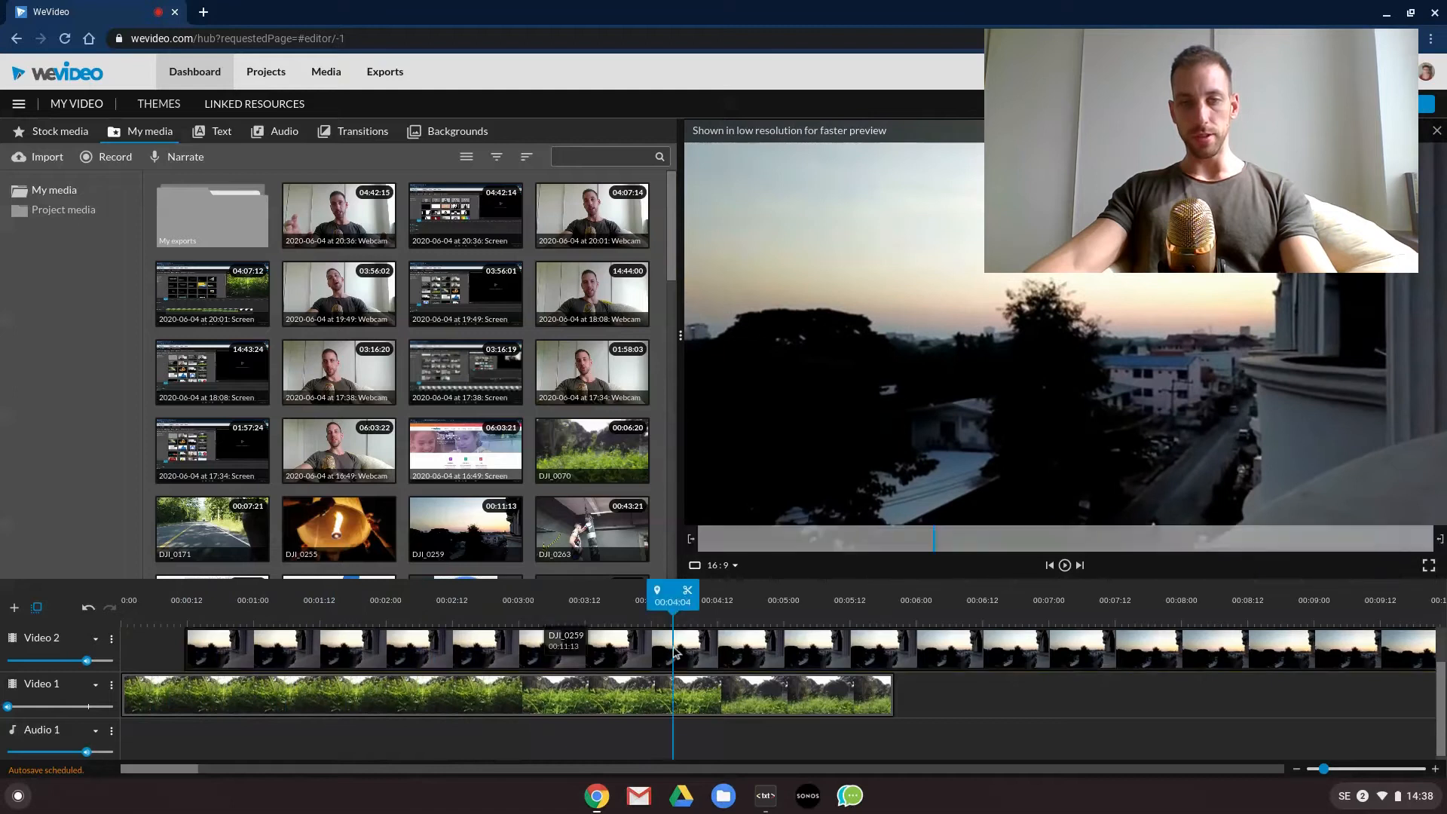
# Play the timeline from the beginning to review how the shortened DJI_0259 clip covers DJI_0070
pyautogui.moveTo(1324, 768); pyautogui.dragTo(1315, 769)
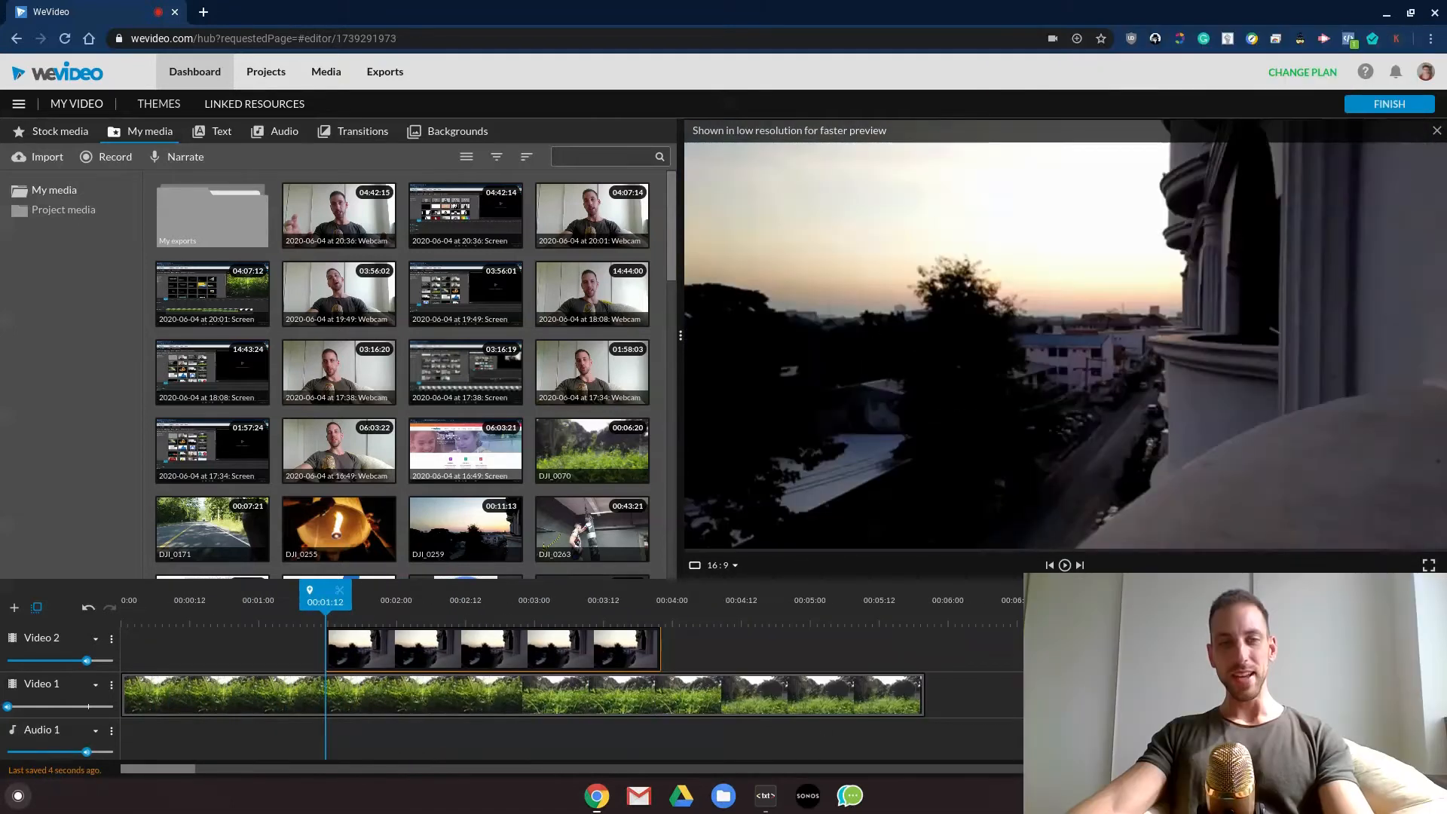
pyautogui.moveTo(325, 601); pyautogui.dragTo(121, 600)
pyautogui.press('space')
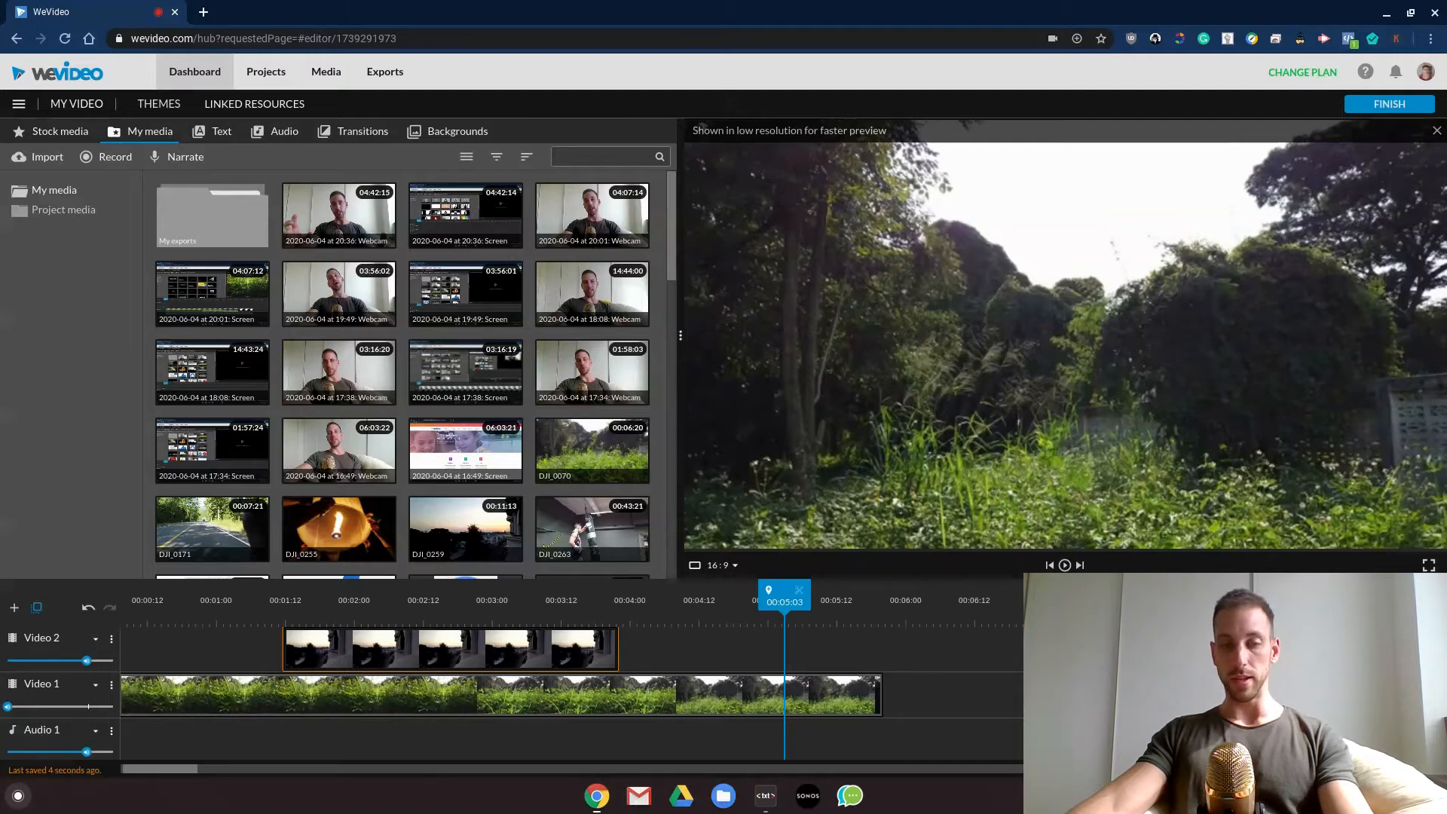
# Scale the DJI_0259 clip to 0.43, position it in the frame's upper-left corner at x -1, y -1, save, and preview the overlay
pyautogui.doubleClick(413, 659)
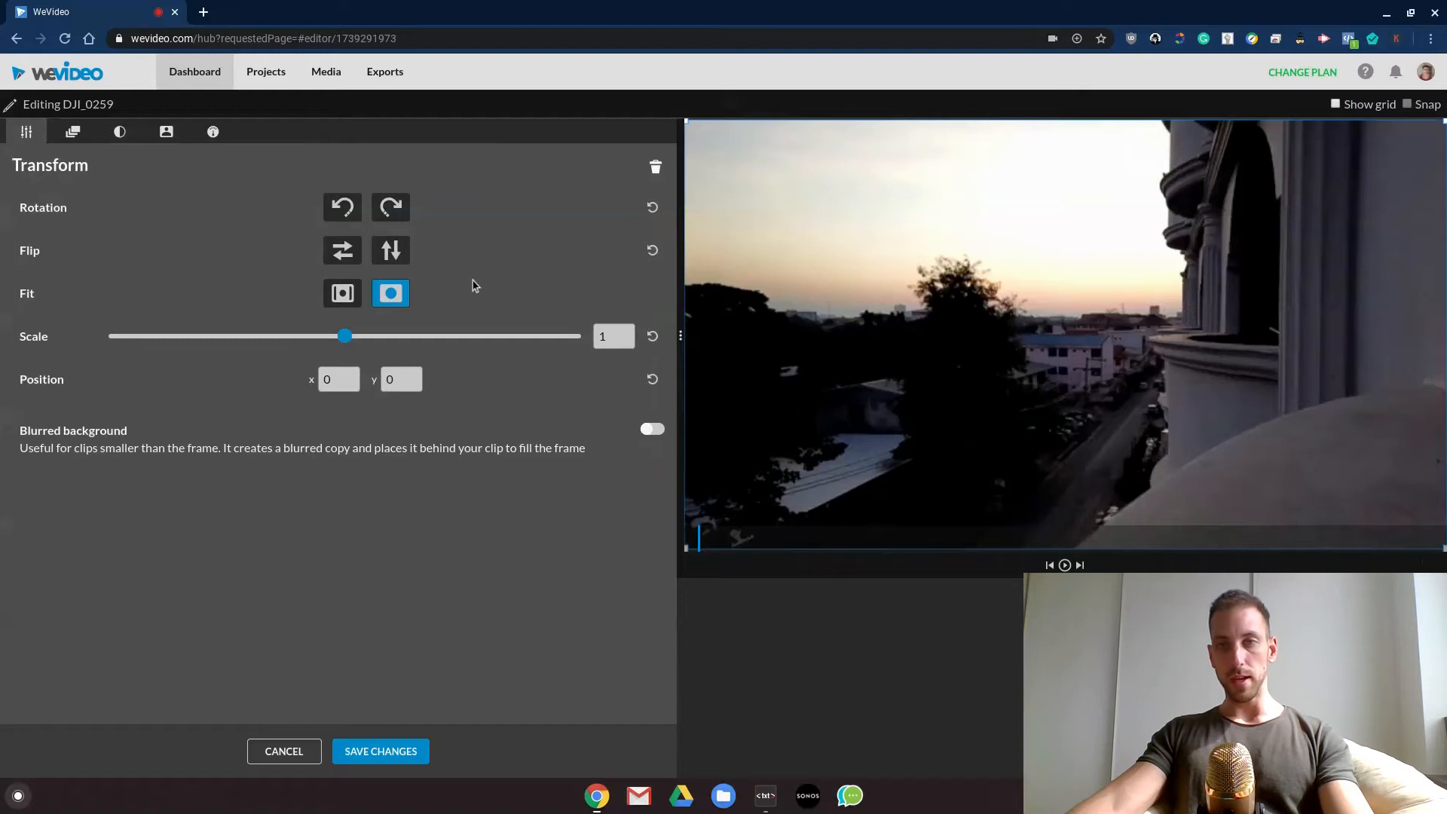
pyautogui.moveTo(346, 340); pyautogui.dragTo(213, 353)
pyautogui.moveTo(991, 322); pyautogui.dragTo(772, 199)
pyautogui.click(381, 752)
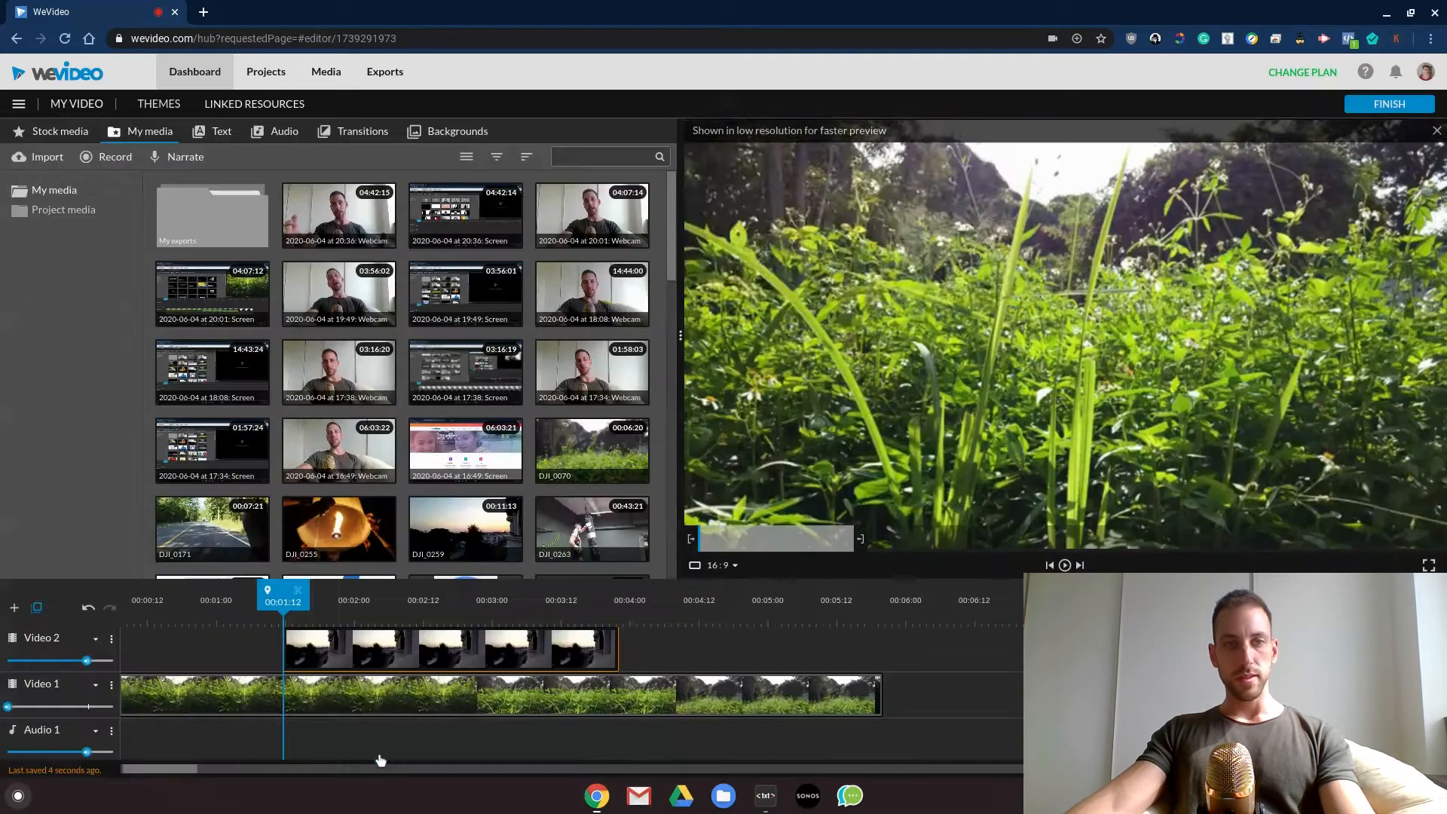
pyautogui.press('space')
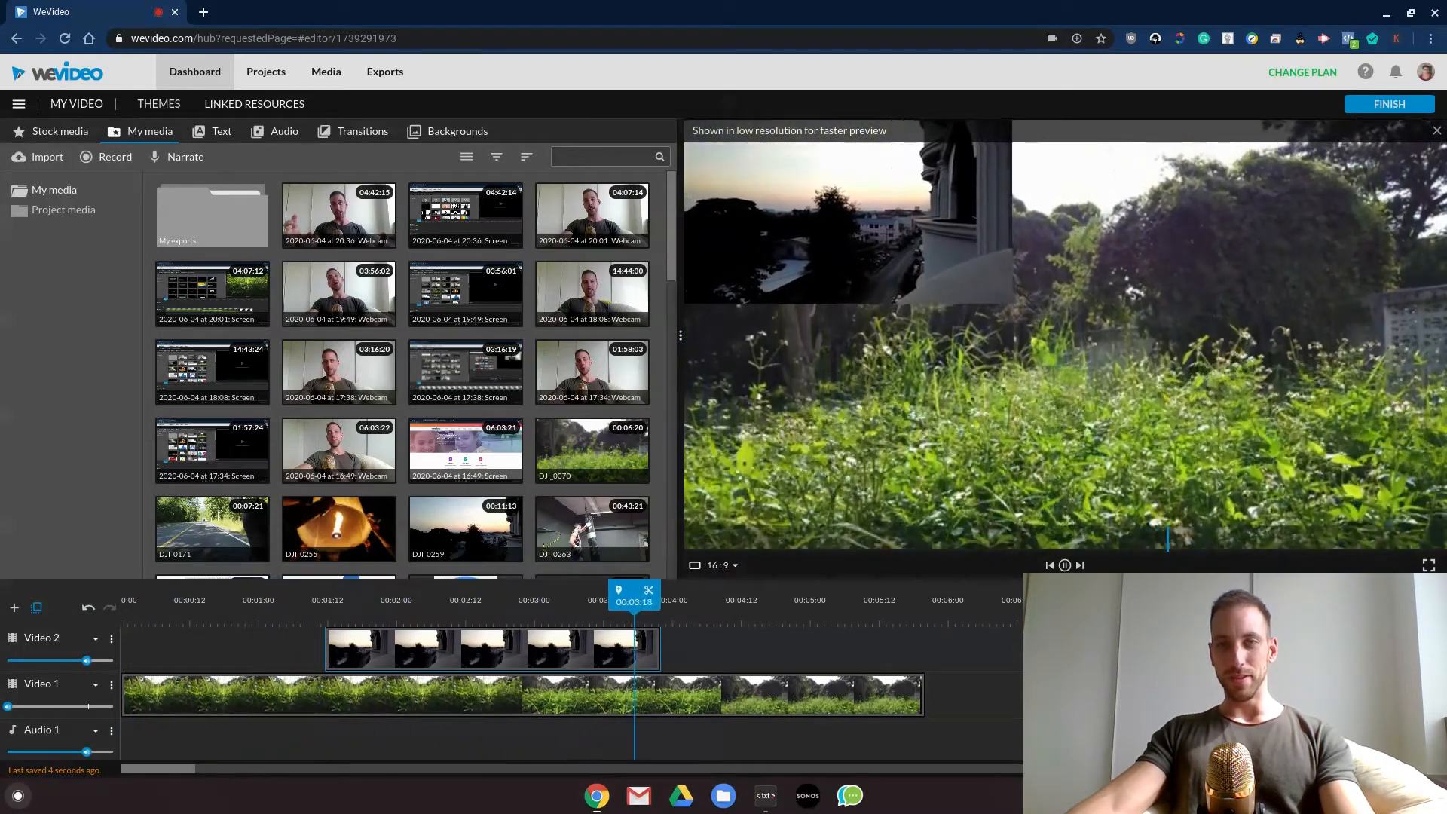
pyautogui.press('space')
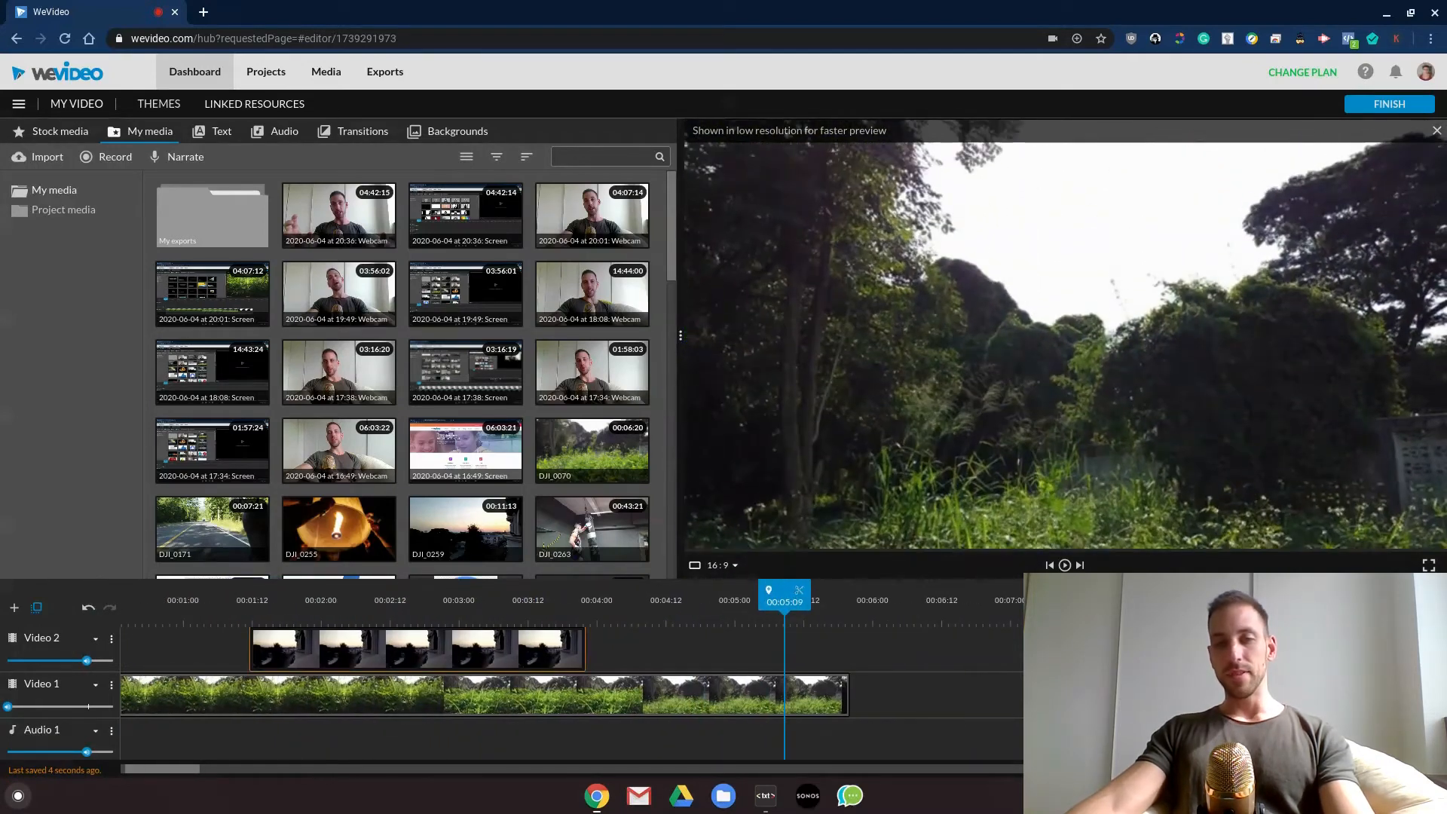
# Animate the DJI_0259 clip to move across the frame, setting its end position to x 1139, y -1
pyautogui.doubleClick(387, 653)
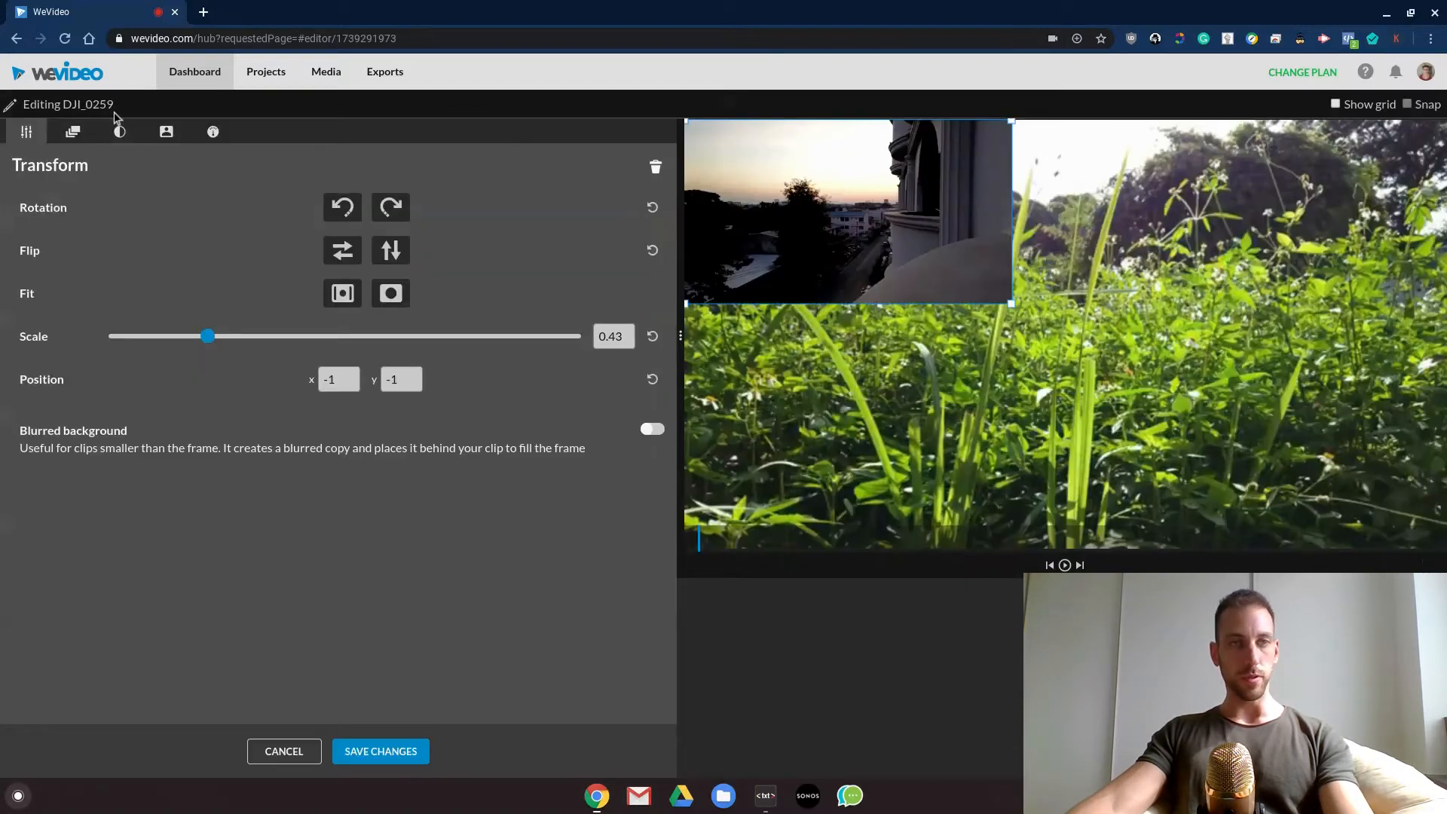
pyautogui.click(76, 136)
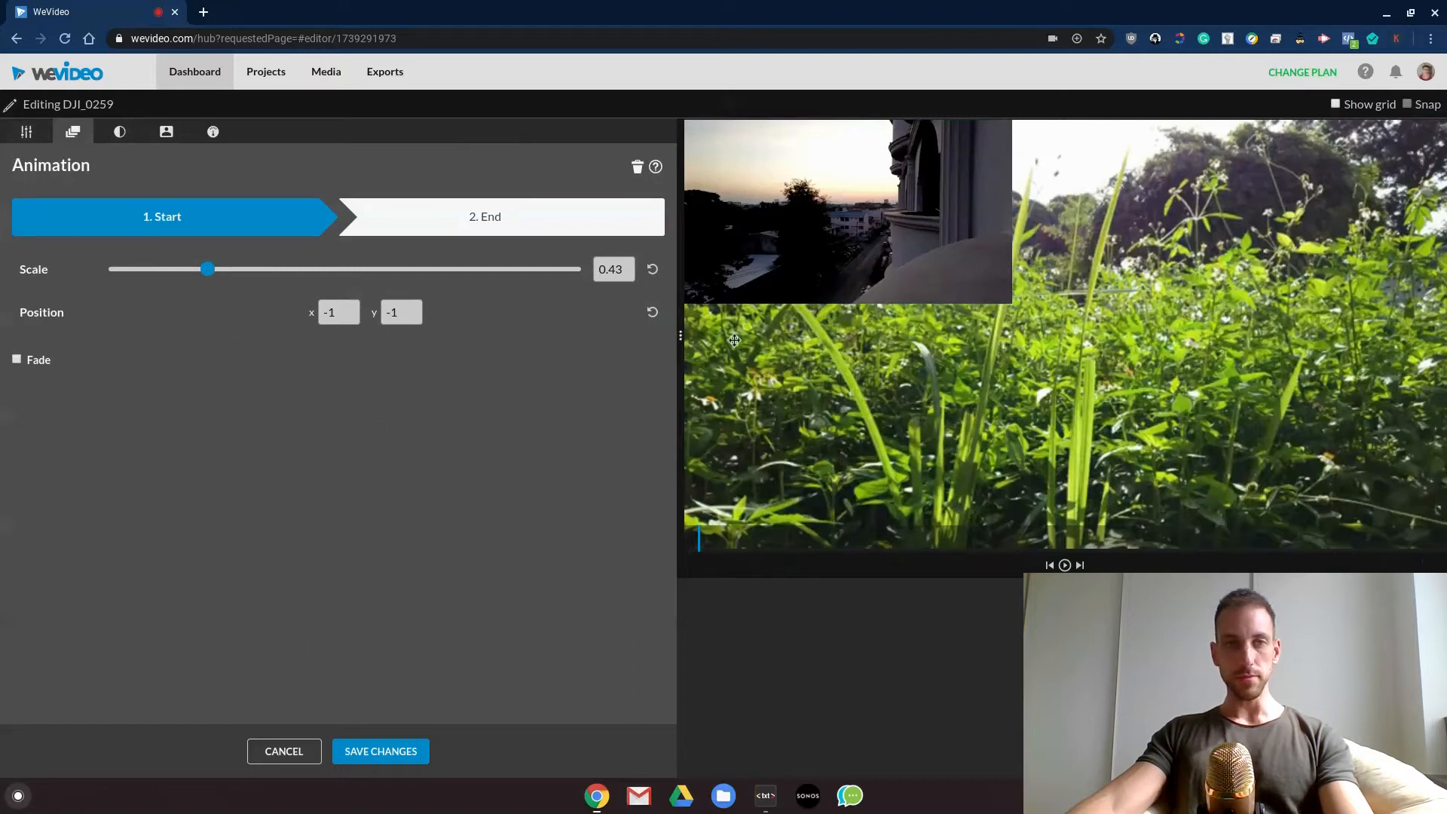
pyautogui.click(482, 219)
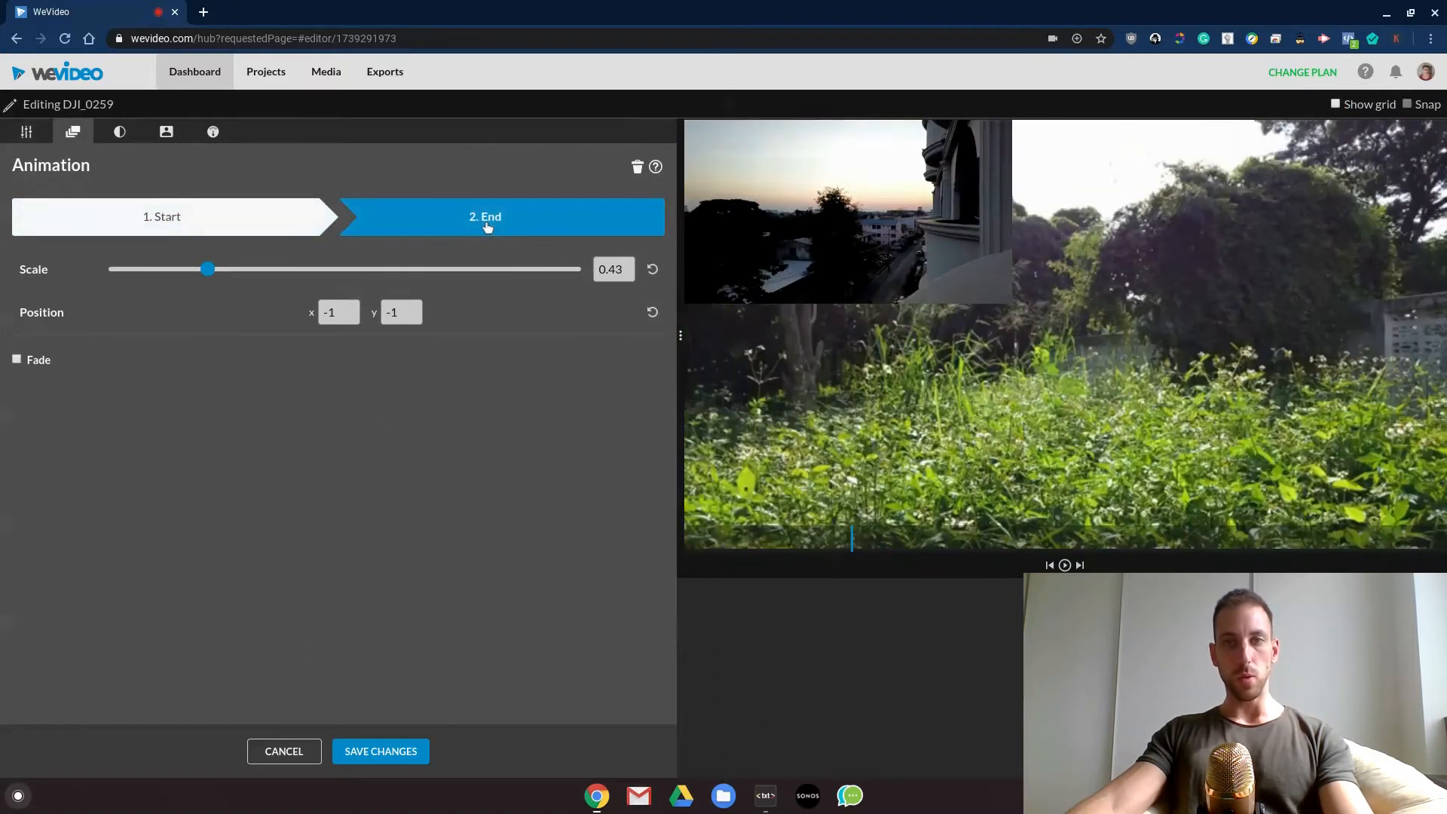
pyautogui.moveTo(822, 195); pyautogui.dragTo(1279, 195)
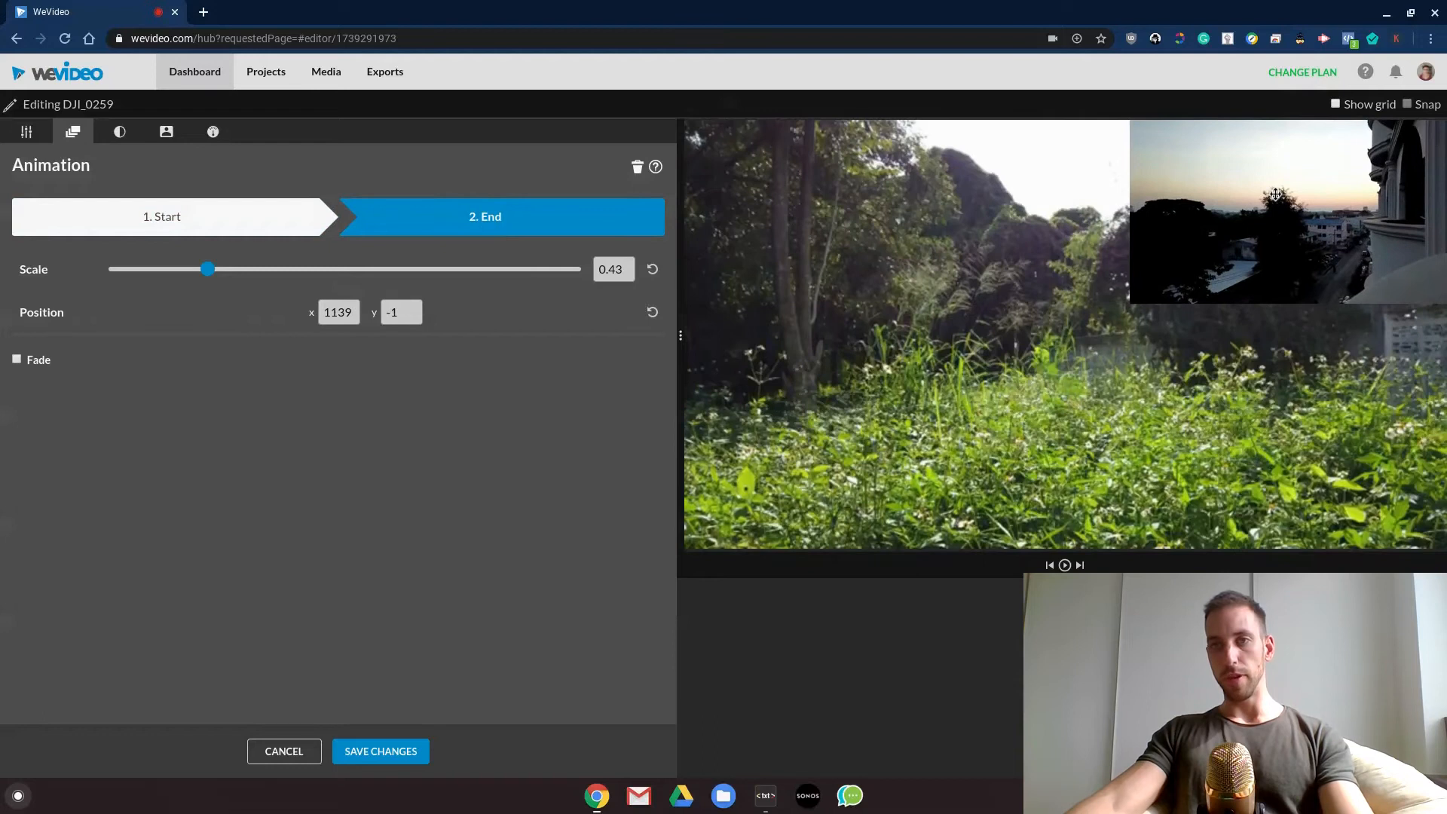
pyautogui.click(39, 362)
pyautogui.click(81, 363)
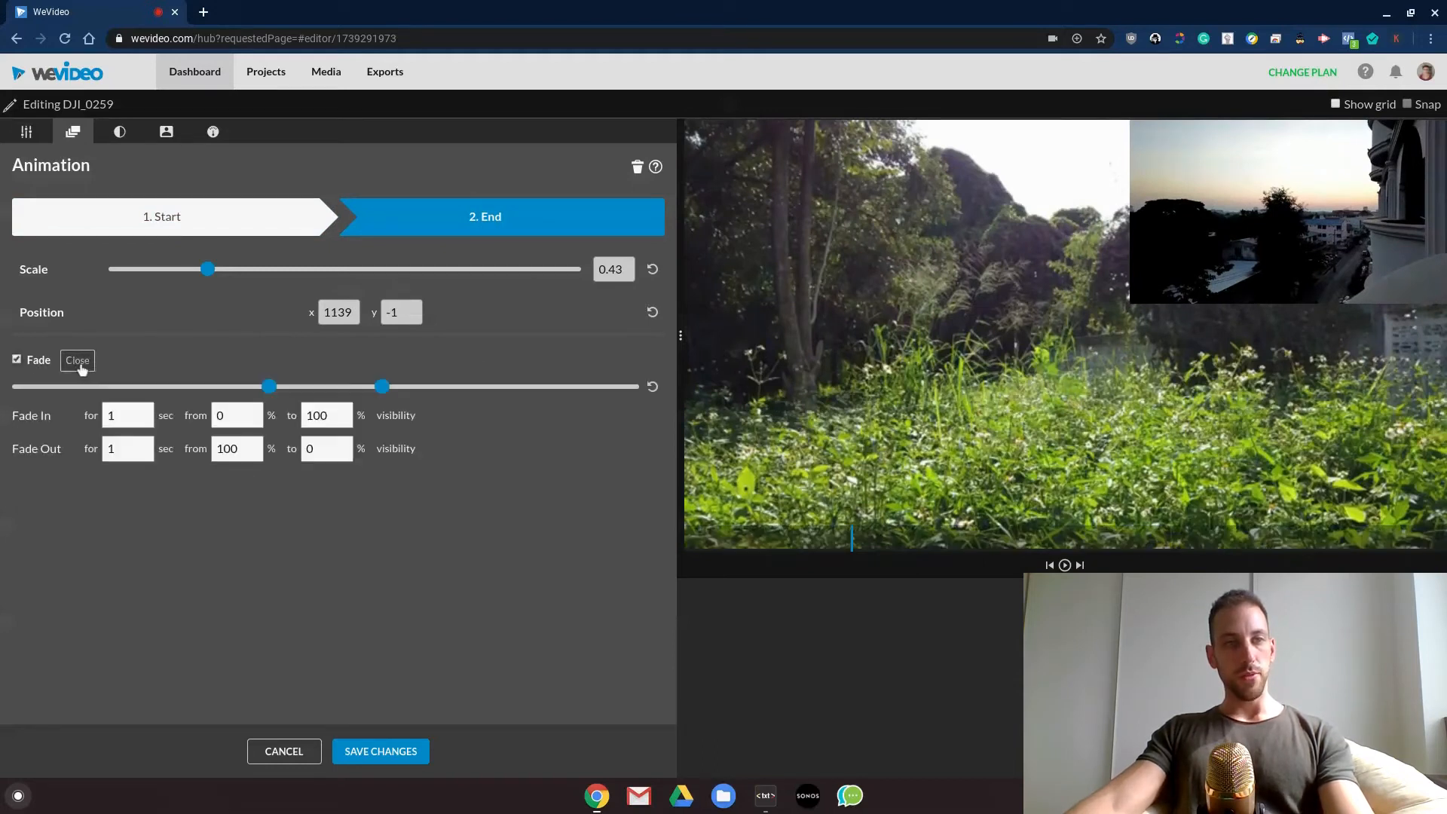
pyautogui.click(30, 363)
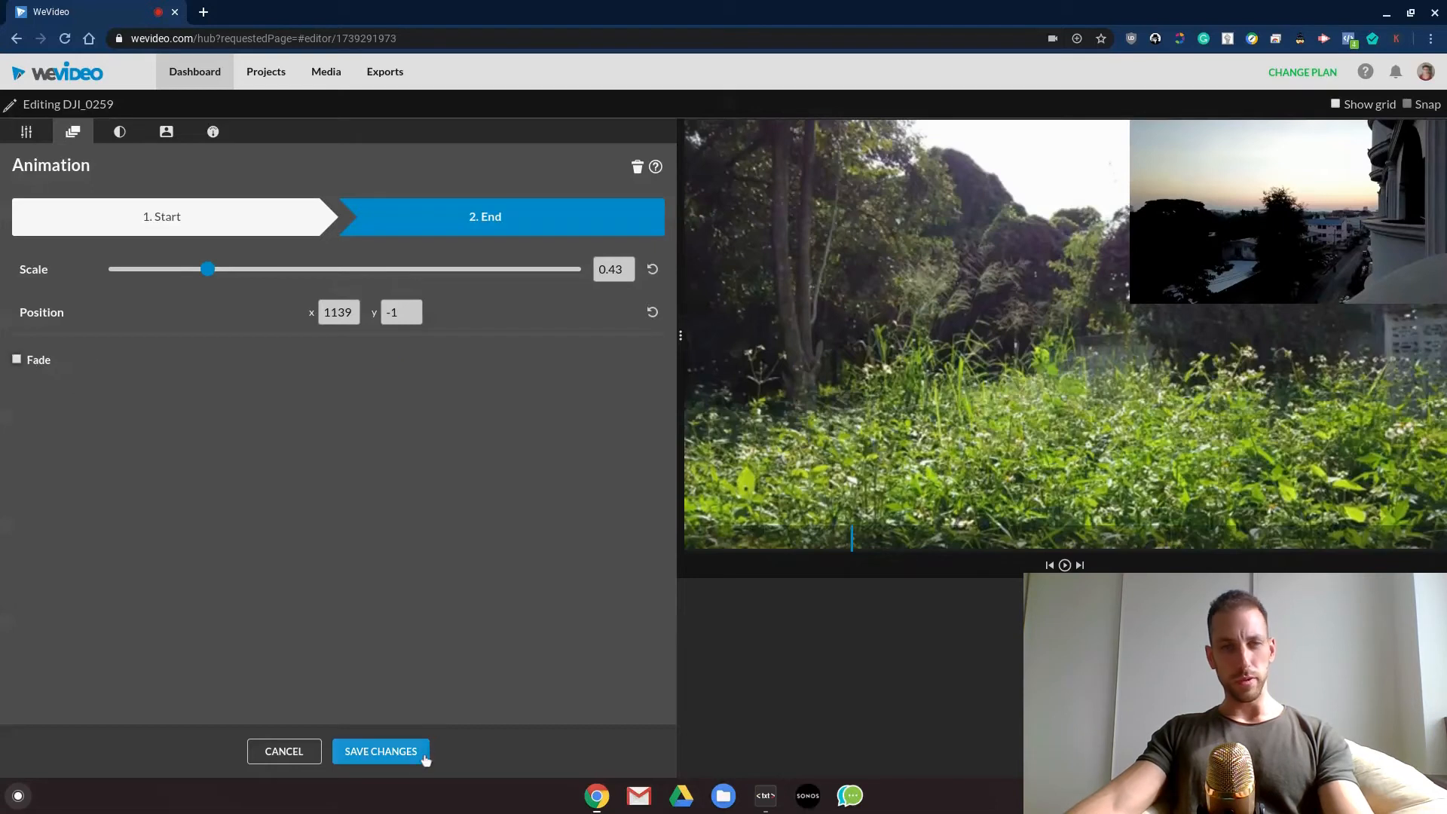
# Save the DJI_0259 animation and play the timeline from the start to check the moving overlay
pyautogui.click(418, 750)
pyautogui.moveTo(270, 597); pyautogui.dragTo(132, 598)
pyautogui.press('space')
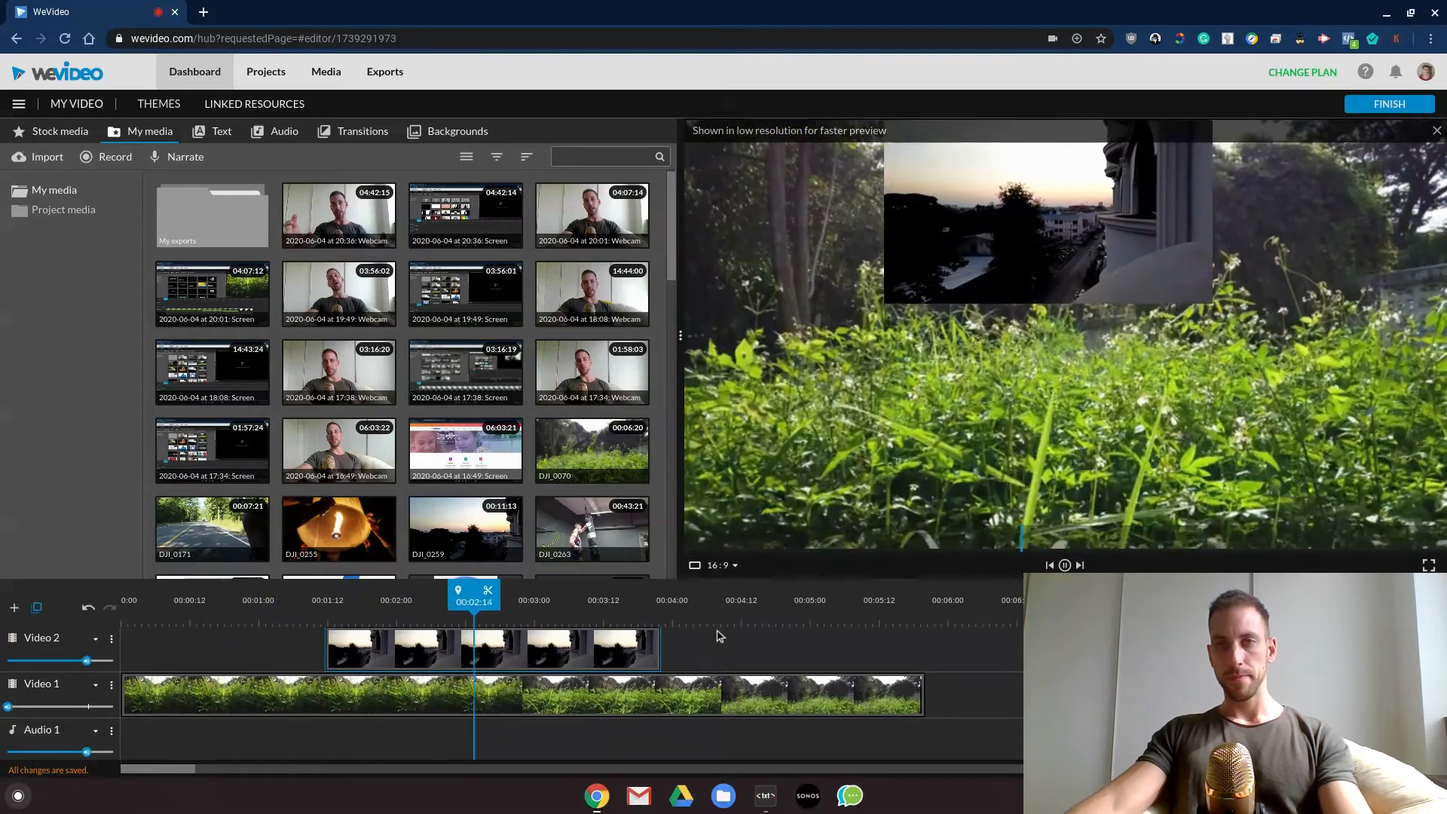
pyautogui.click(695, 644)
# Enable fading on the DJI_0259 clip with a 1-second fade in and 1-second fade out, and save the changes
pyautogui.doubleClick(585, 654)
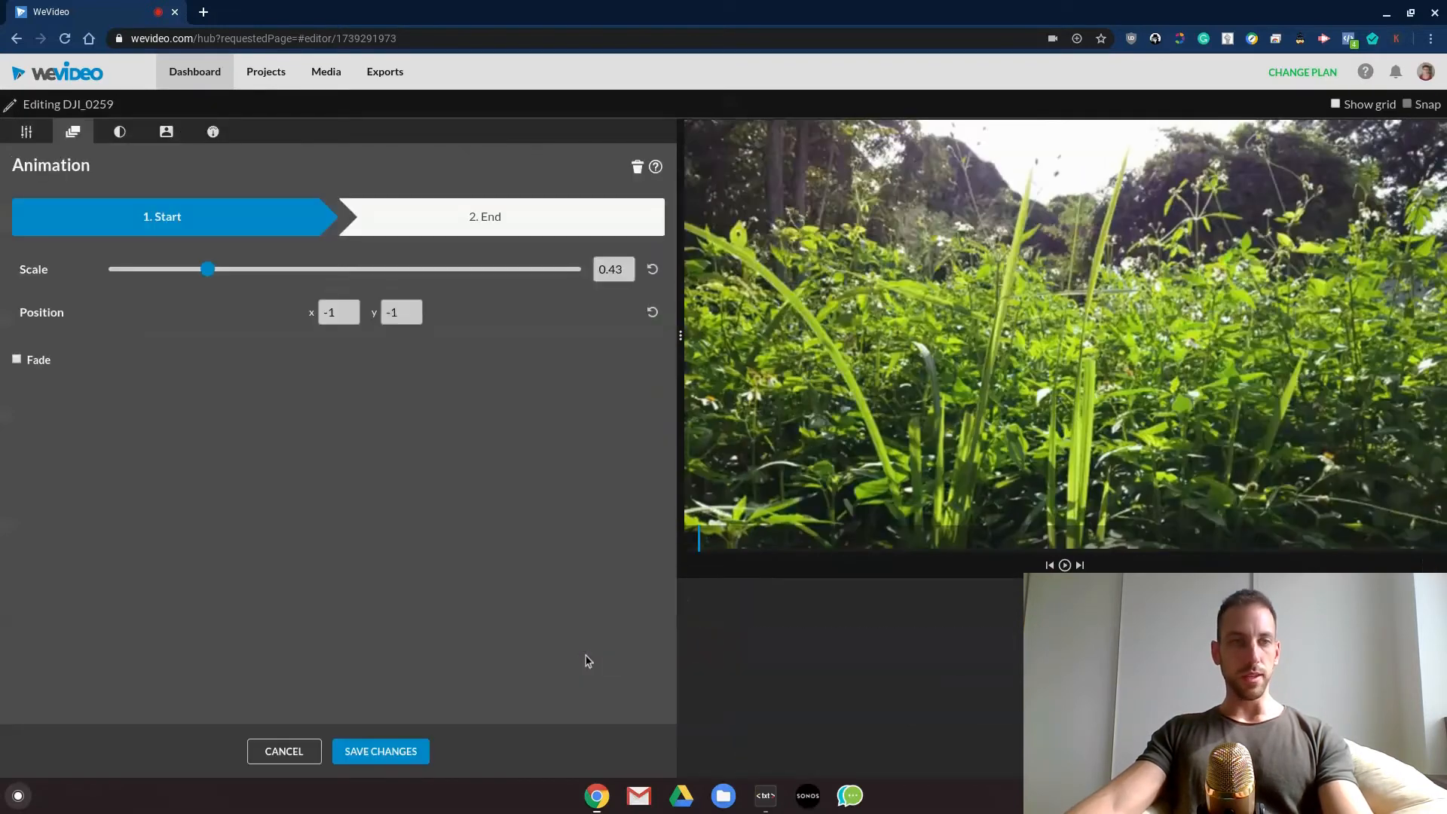
pyautogui.click(94, 361)
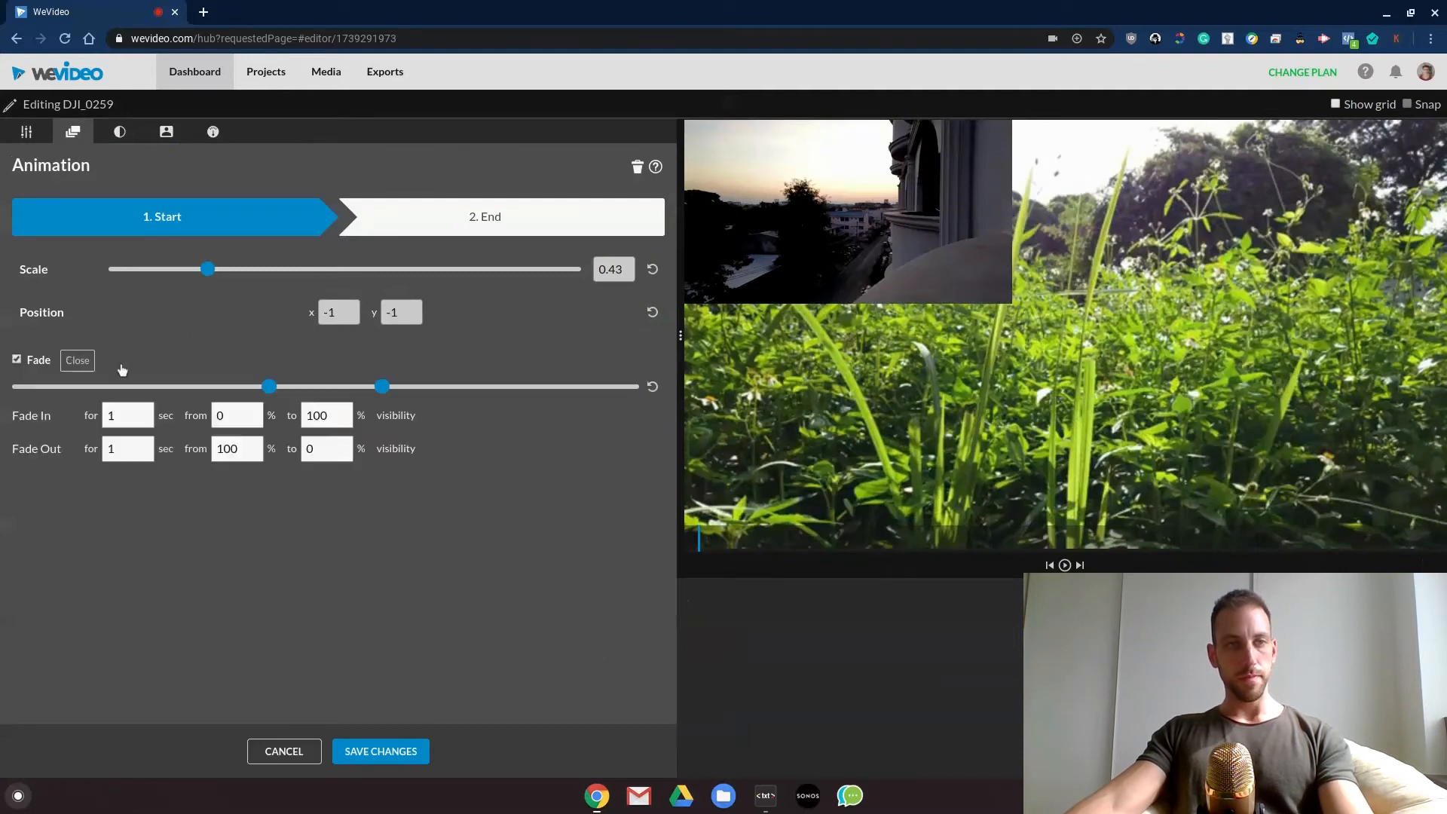
pyautogui.click(69, 364)
pyautogui.click(375, 756)
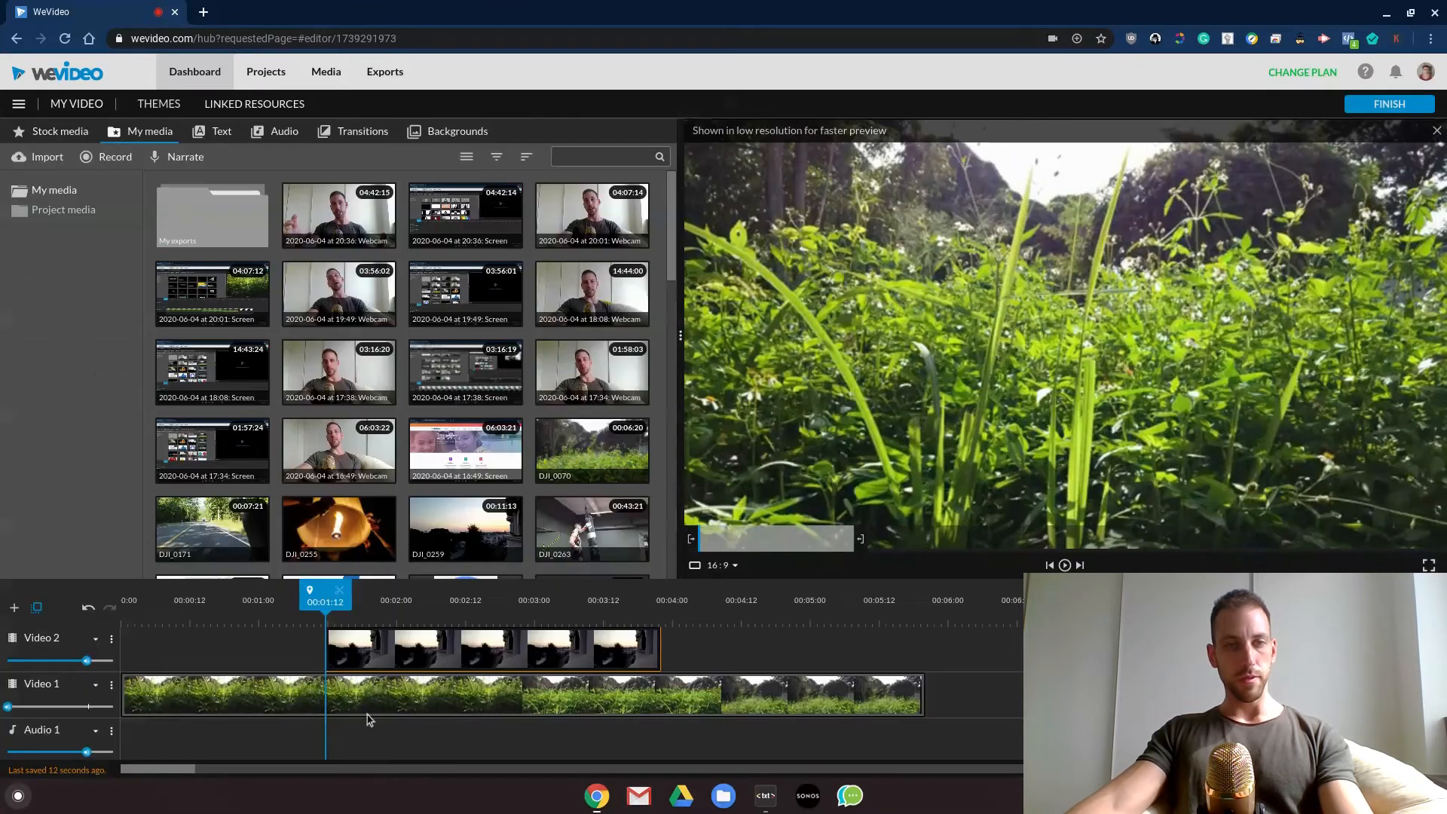
# Play the timeline from the beginning to check the DJI_0259 overlay with its fade and movement
pyautogui.moveTo(330, 608); pyautogui.dragTo(127, 610)
pyautogui.press('space')
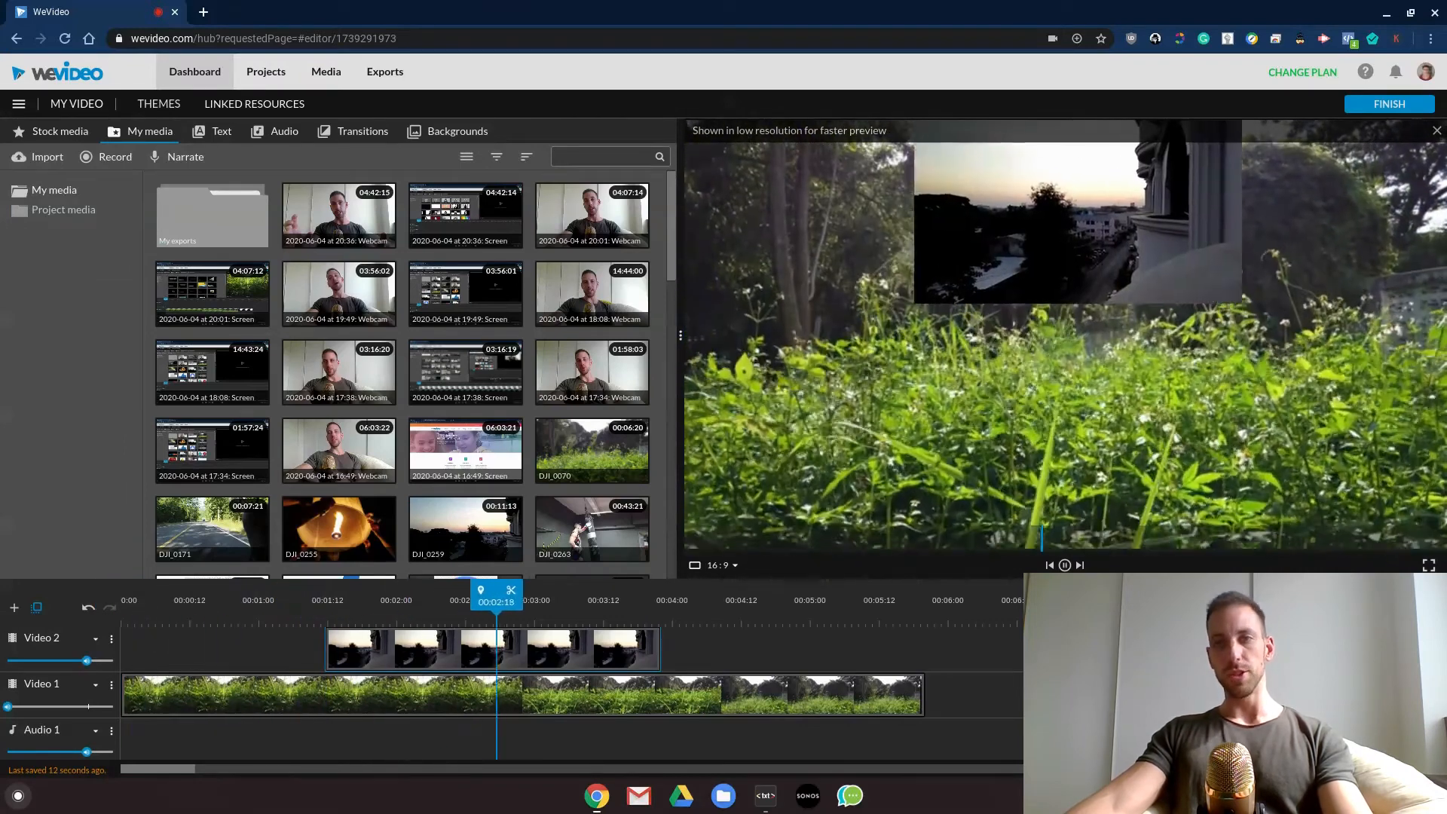
pyautogui.press('space')
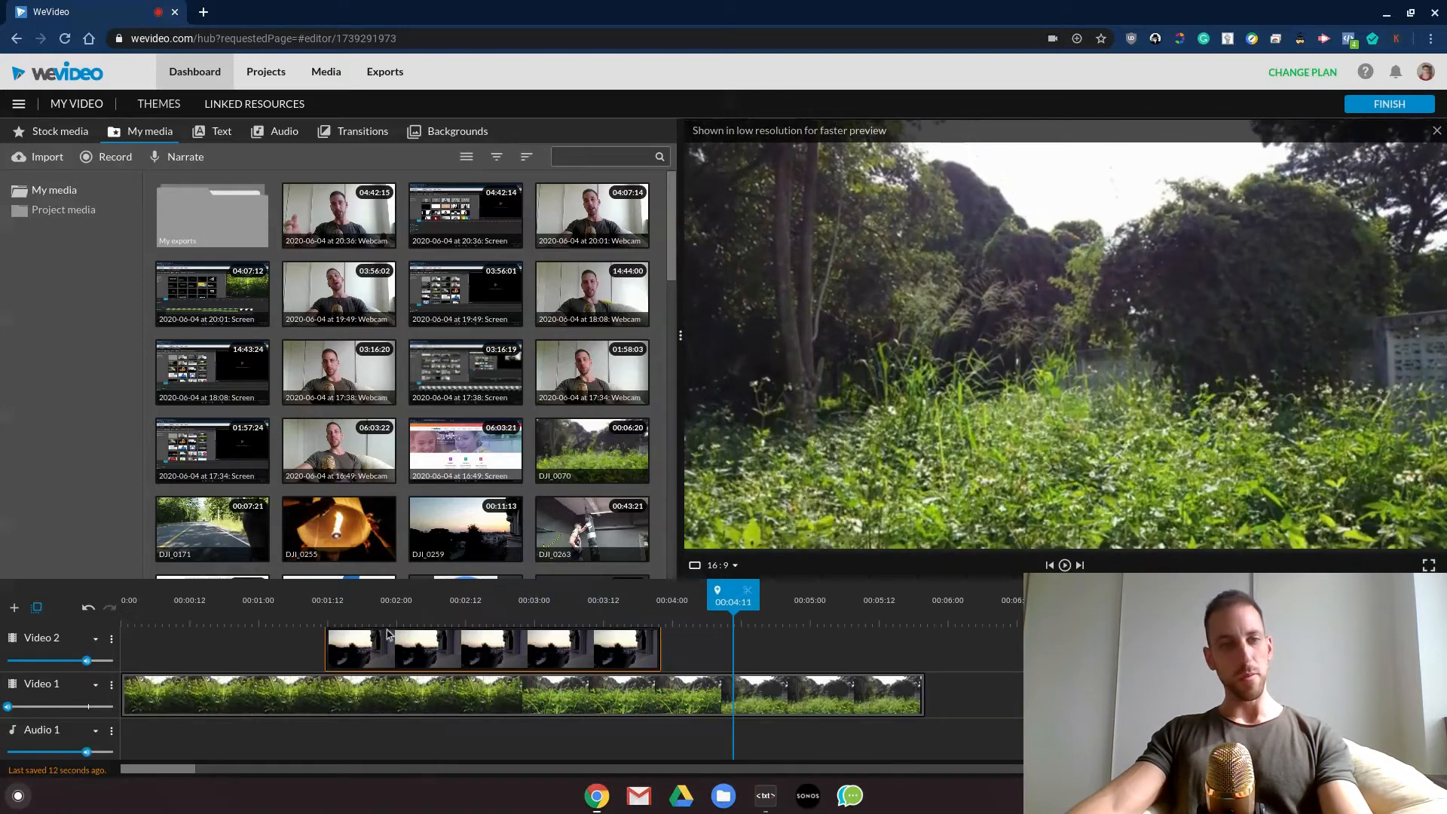
# Set both the fade-in and fade-out durations of the DJI_0259 clip to 0.3 seconds and save the changes
pyautogui.doubleClick(412, 656)
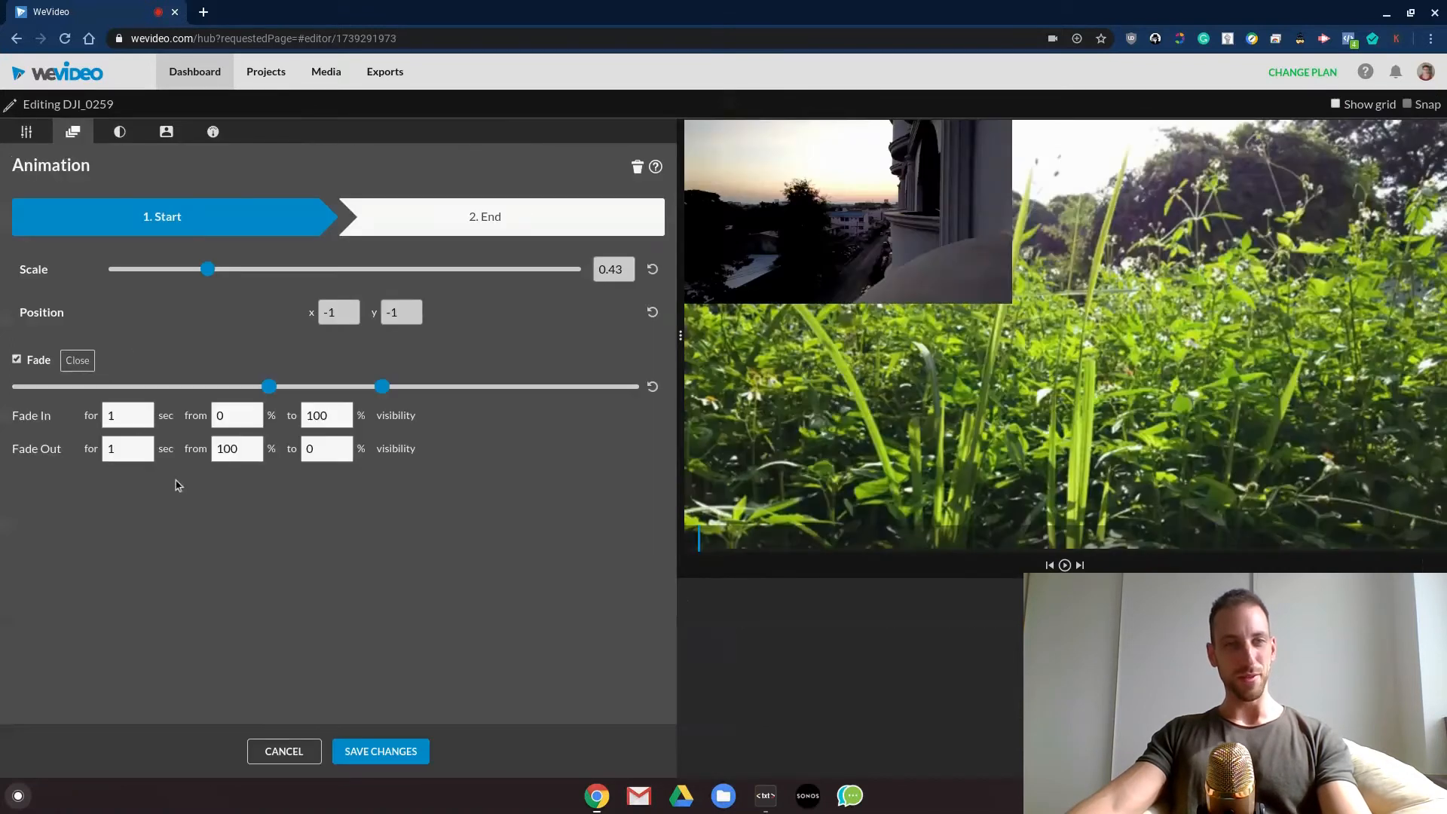
pyautogui.click(128, 416)
pyautogui.press('BackSpace')
pyautogui.write('0.5')
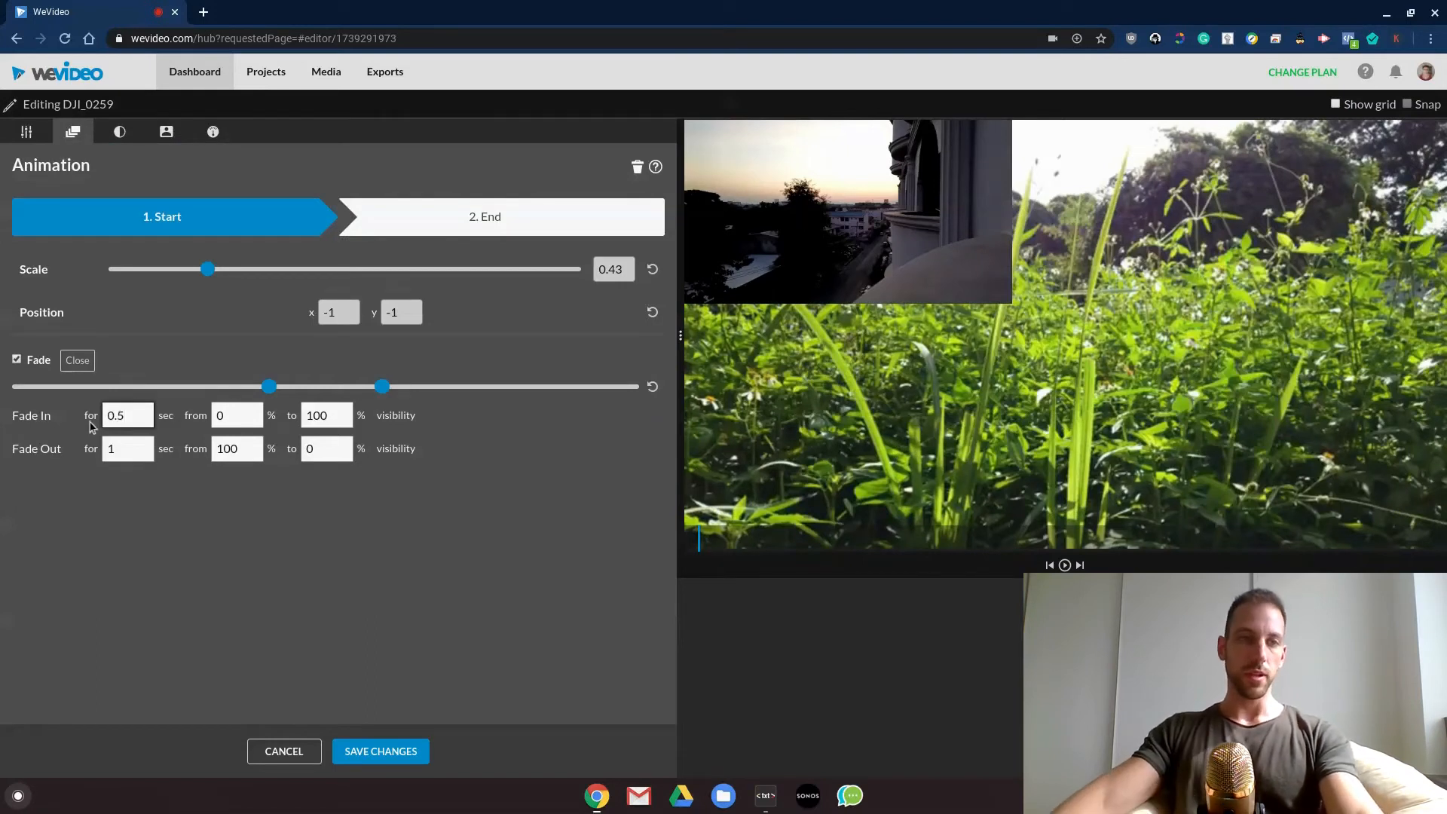
pyautogui.press('Tab')
pyautogui.write('0.5')
pyautogui.click(260, 569)
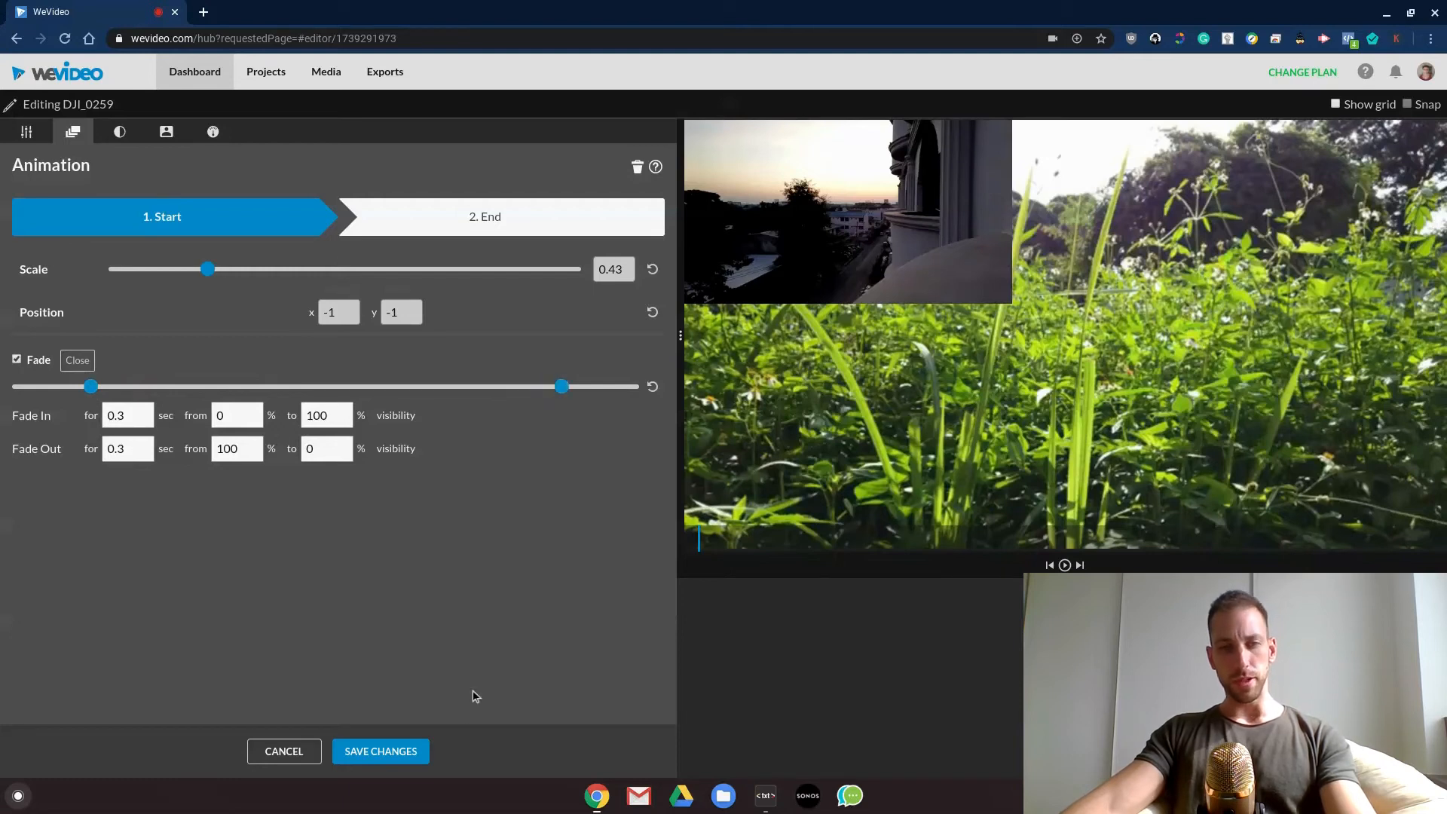
pyautogui.click(414, 751)
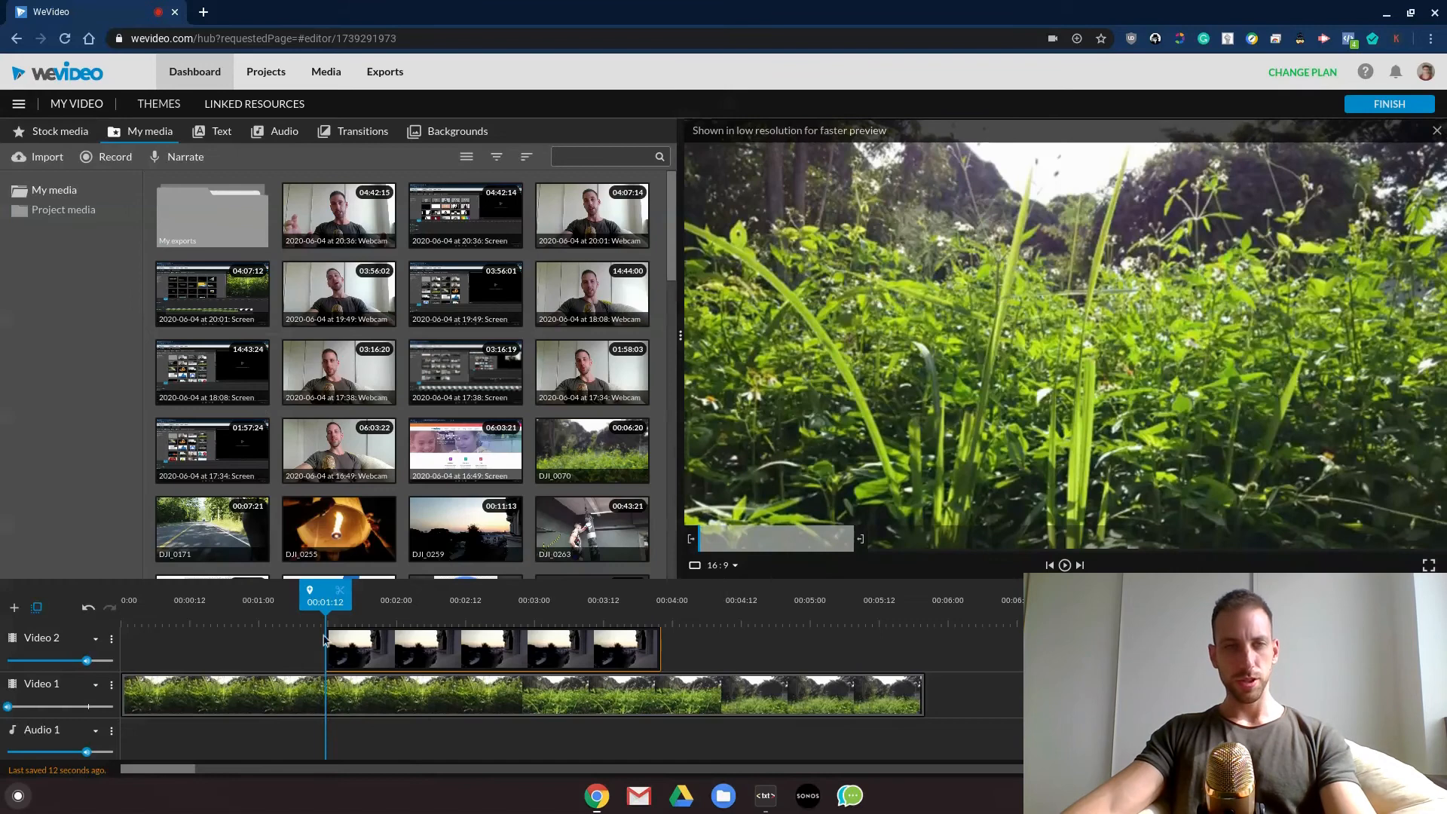
# Play the timeline from the beginning to check the shortened fades on the moving DJI_0259 overlay
pyautogui.moveTo(330, 602); pyautogui.dragTo(76, 602)
pyautogui.press('space')
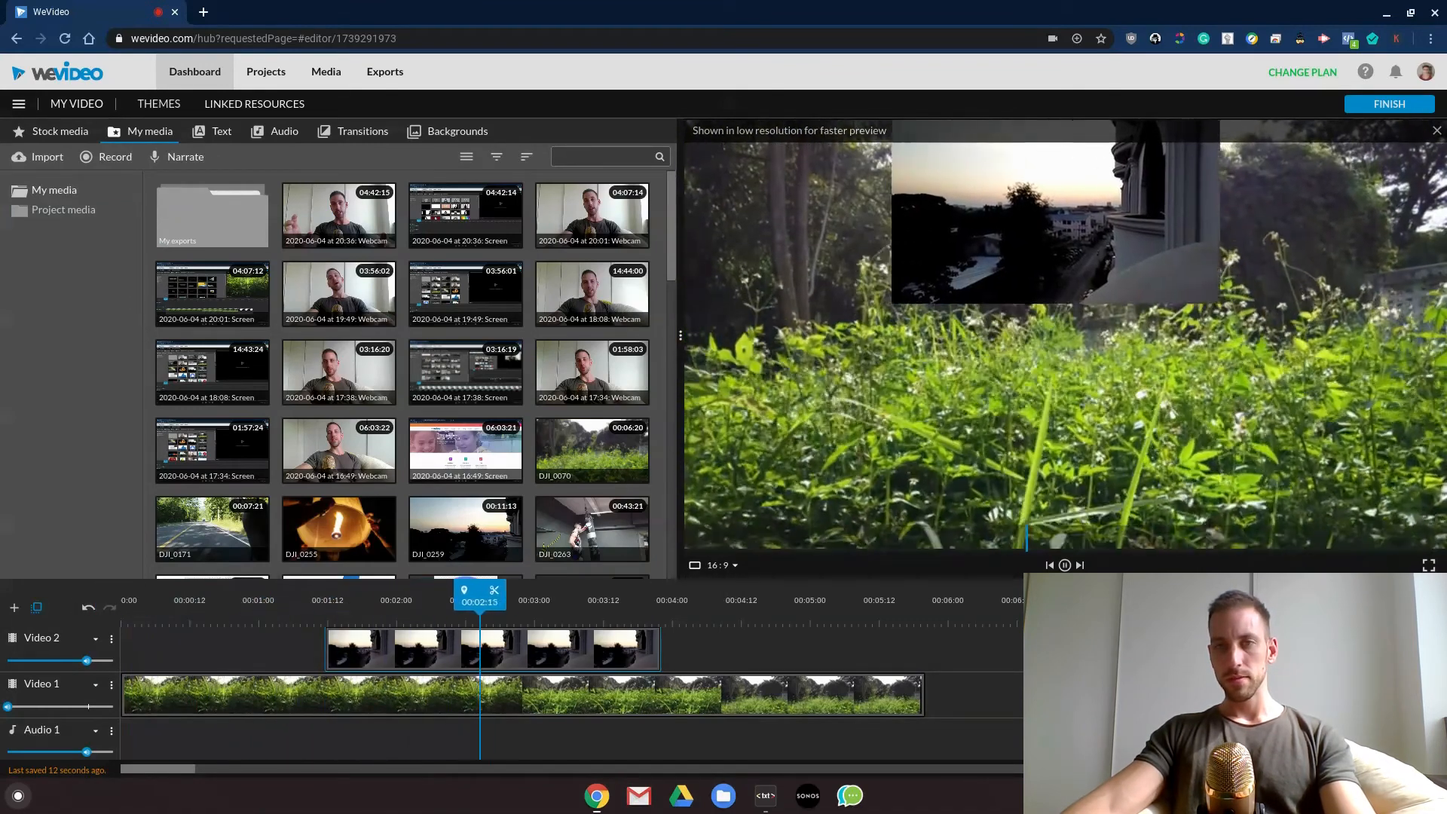
pyautogui.press('space')
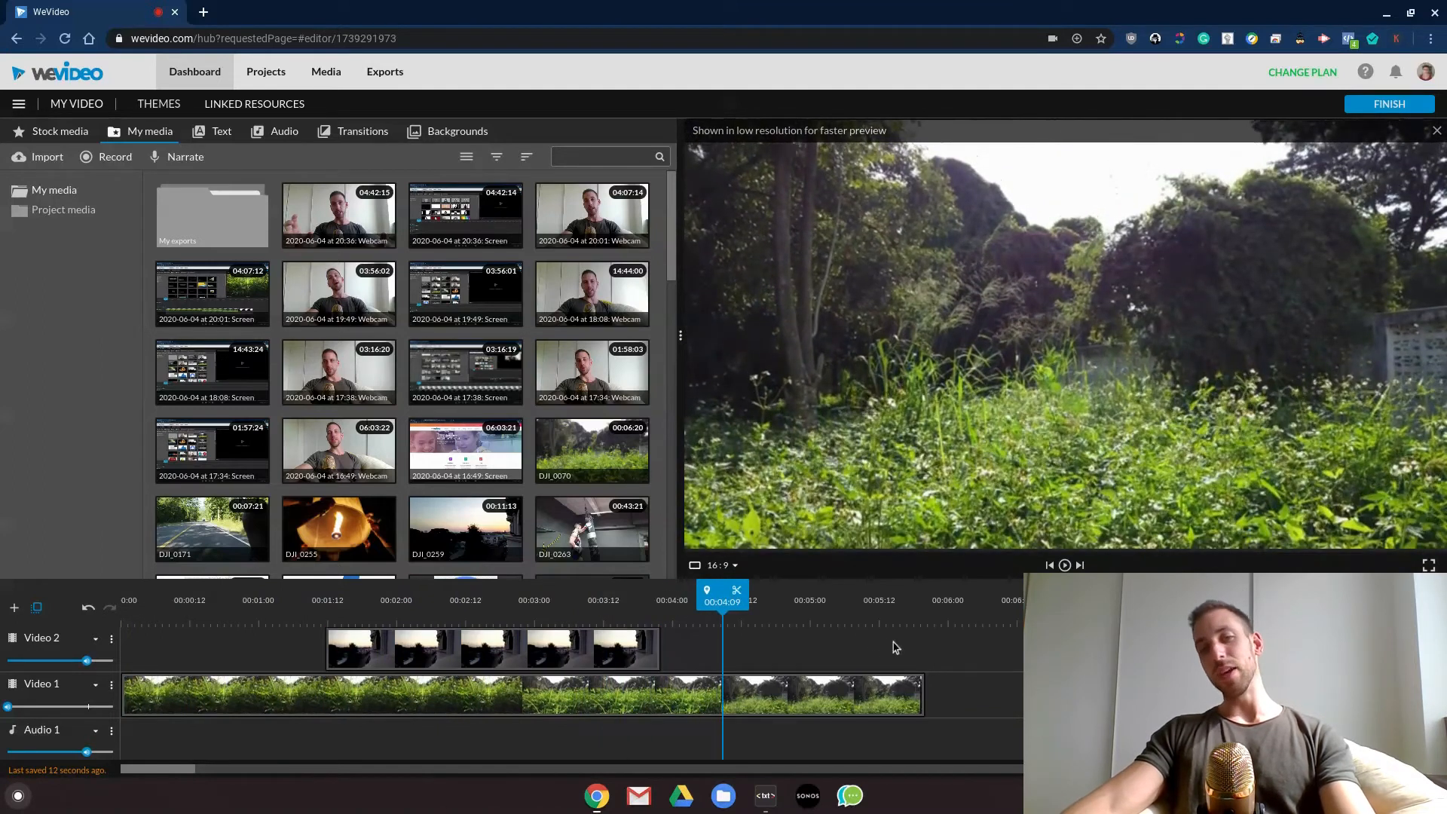
# Remove the DJI_0259 clip's movement and fade, keeping scale 0.43 and position x -1, y -1, save, and replay from the start
pyautogui.doubleClick(624, 667)
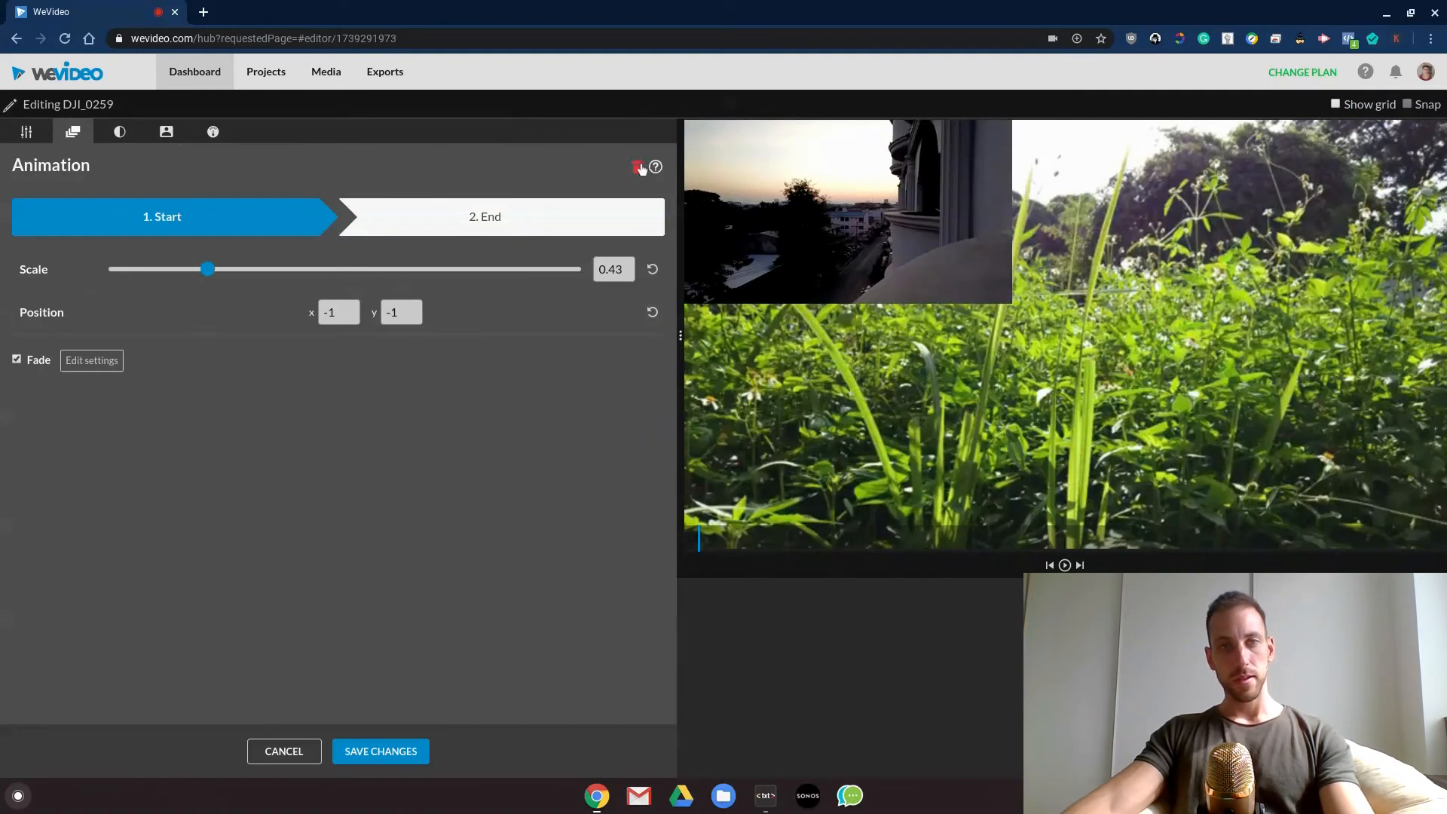
pyautogui.click(580, 226)
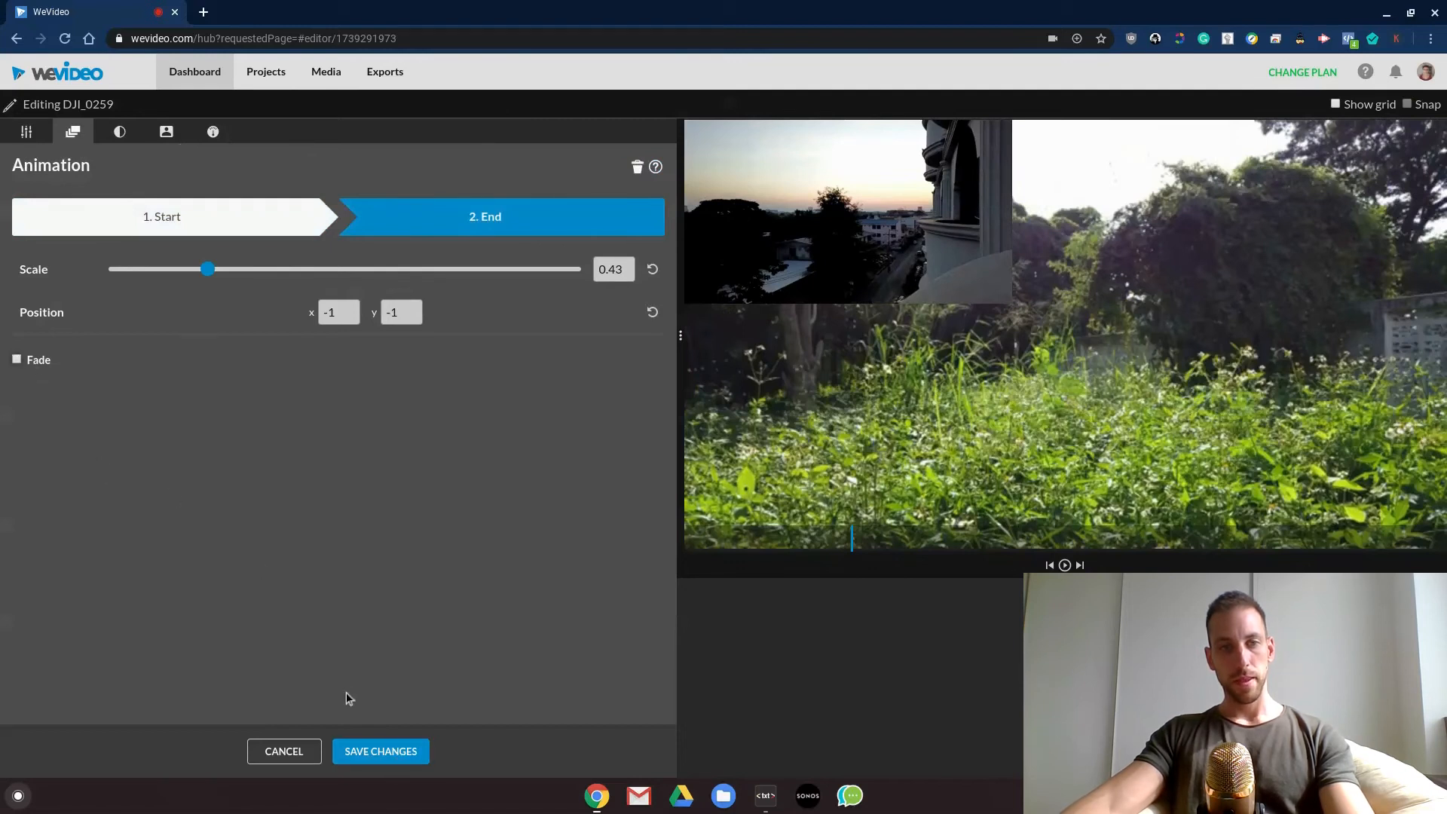
pyautogui.click(378, 745)
pyautogui.moveTo(497, 618); pyautogui.dragTo(120, 603)
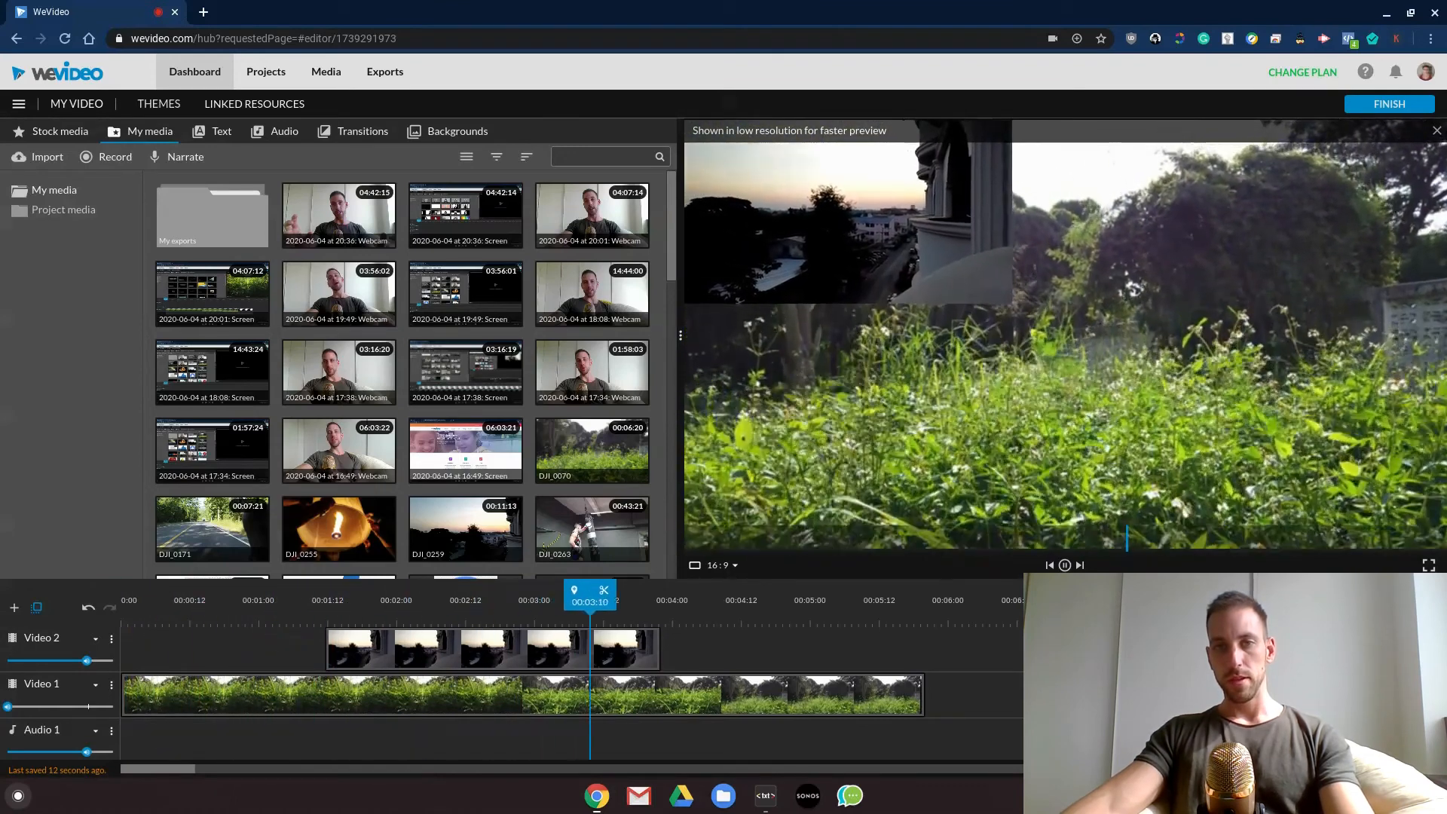
# Extend the end of the DJI_0259 clip on Video 2 to about 00:05:06 and play the timeline from the start
pyautogui.moveTo(659, 649); pyautogui.dragTo(120, 603)
pyautogui.press('space')
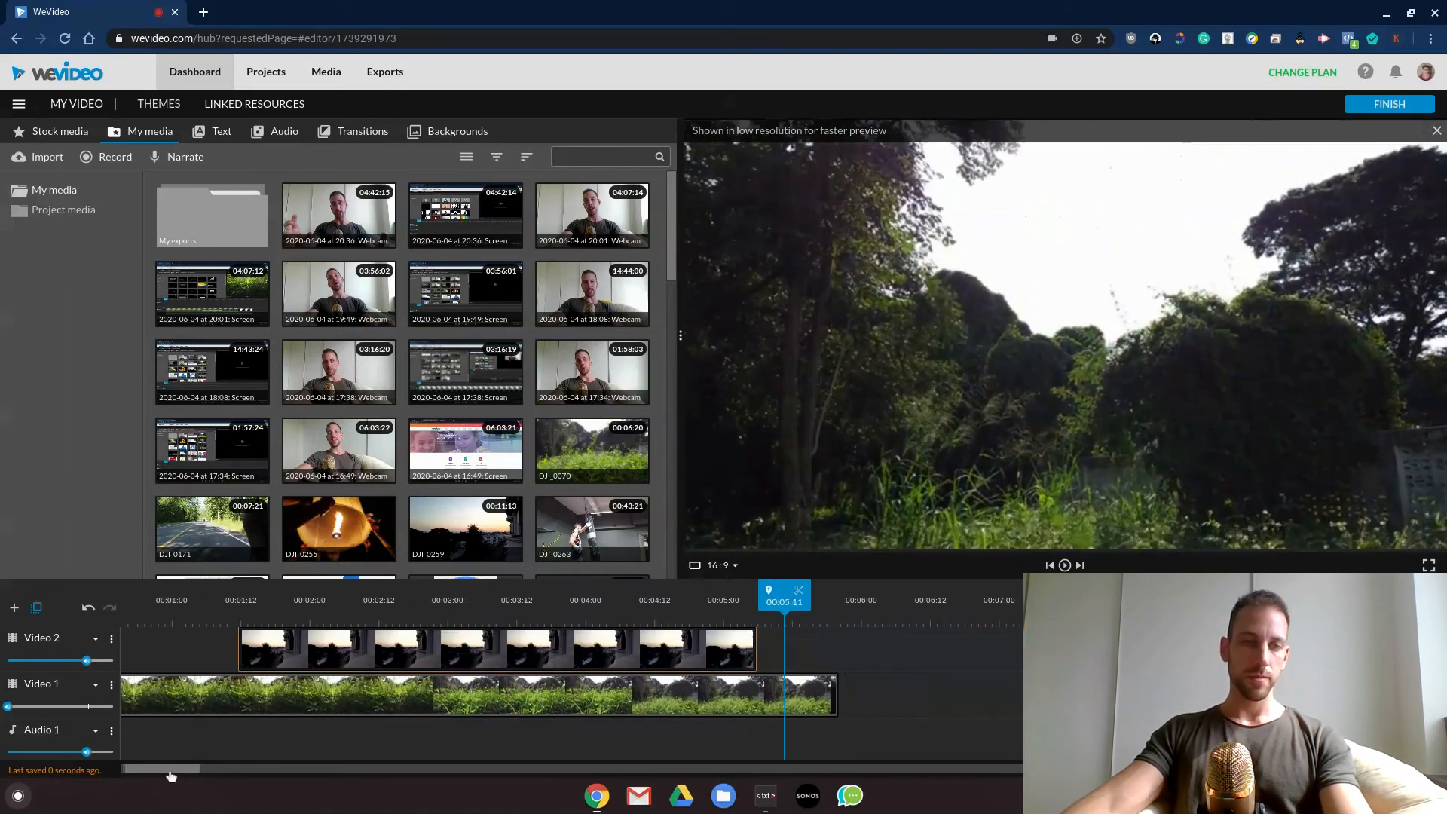
pyautogui.moveTo(164, 768); pyautogui.dragTo(130, 776)
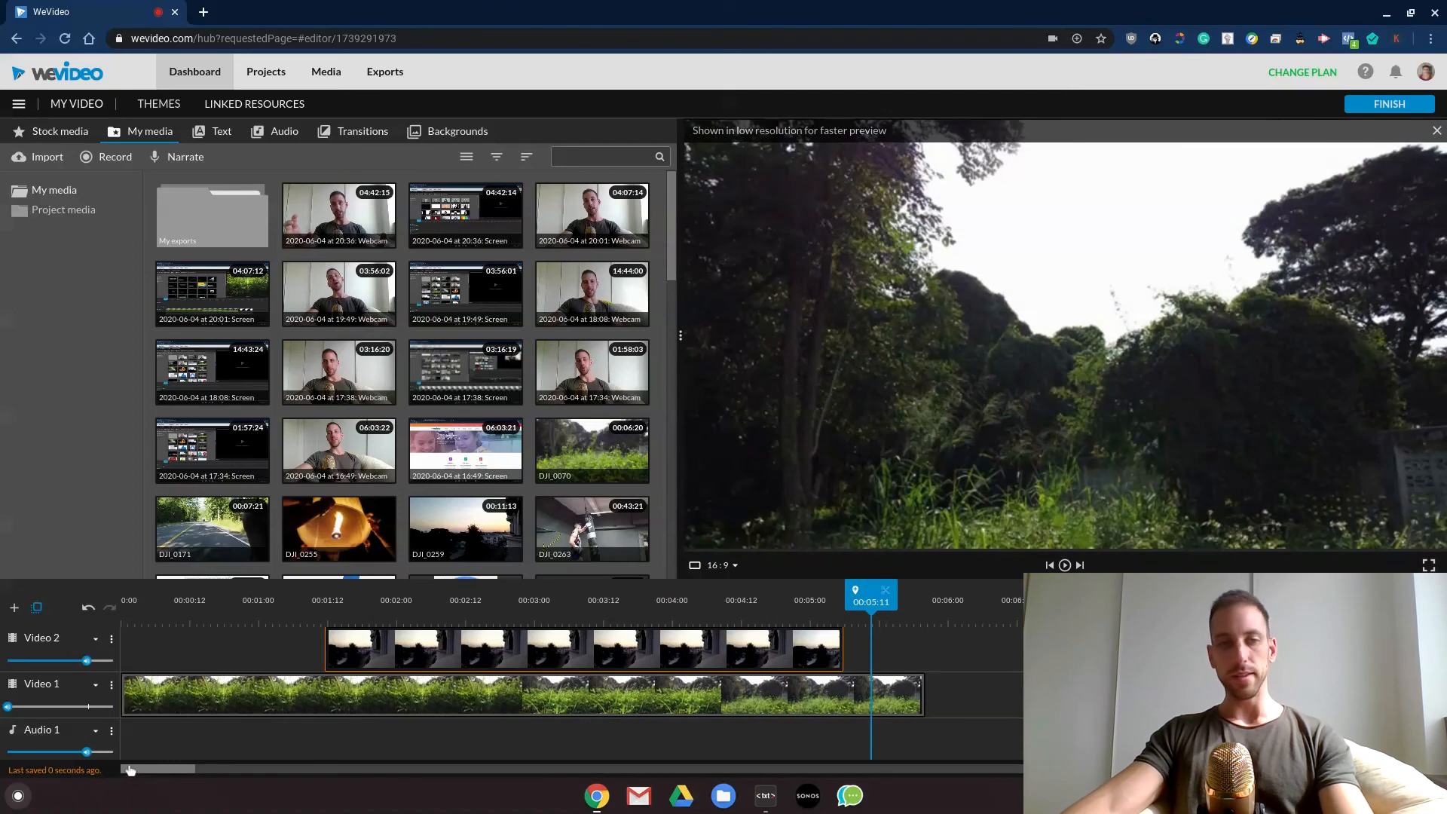